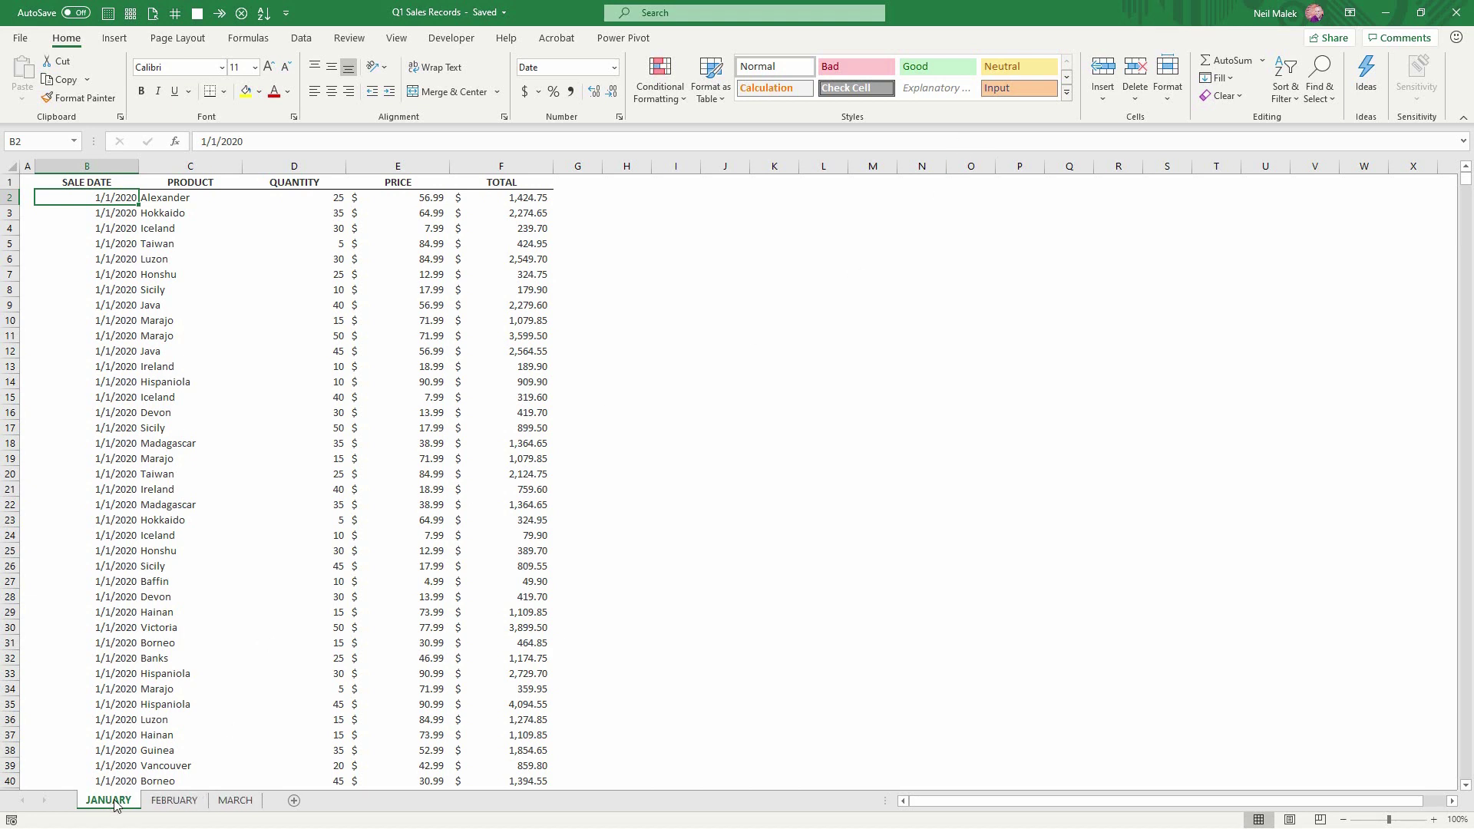
Step: Look over the FEBRUARY and MARCH sheets, then return to JANUARY
click(177, 803)
click(231, 803)
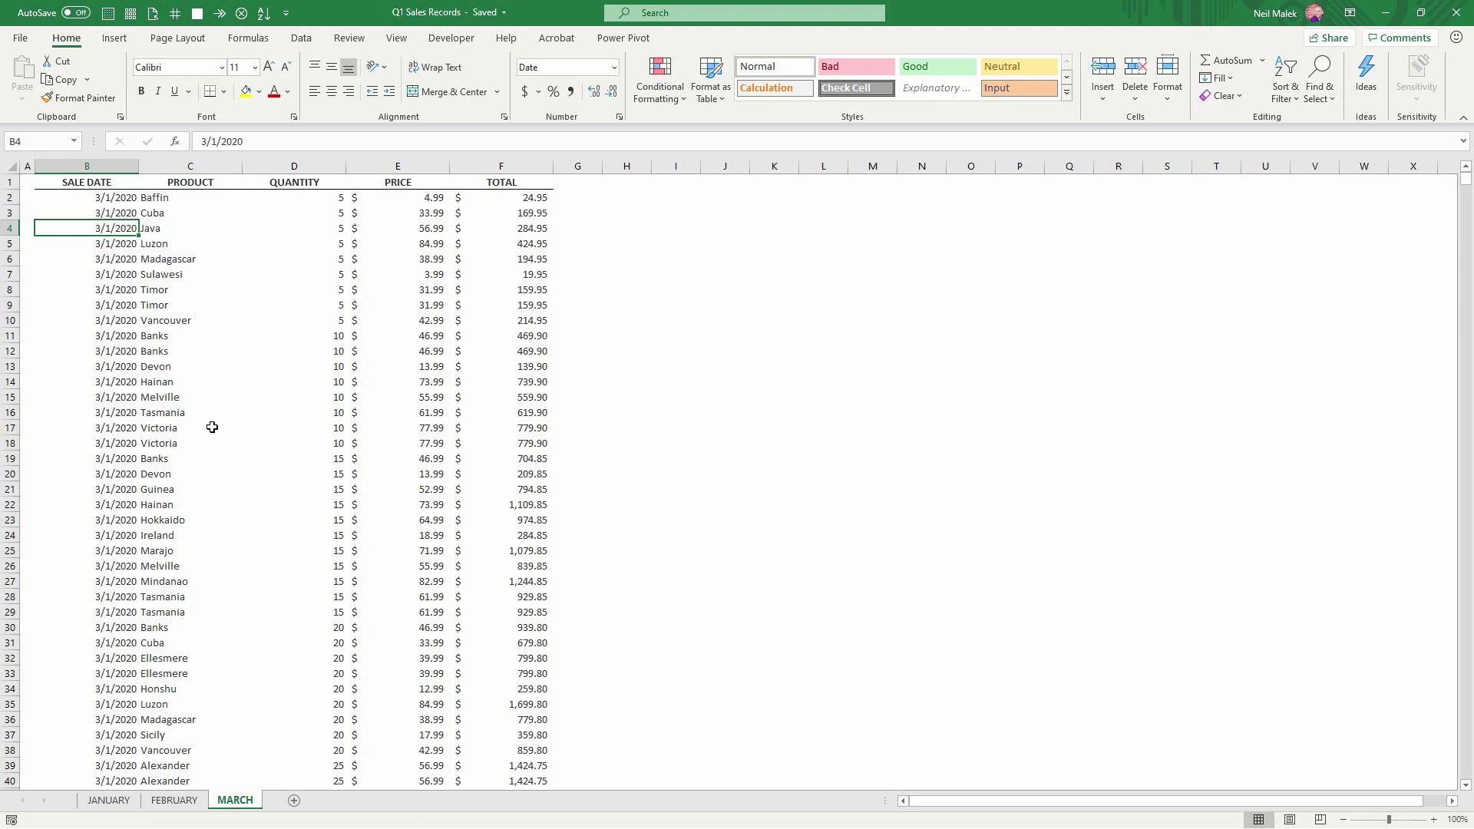
click(108, 800)
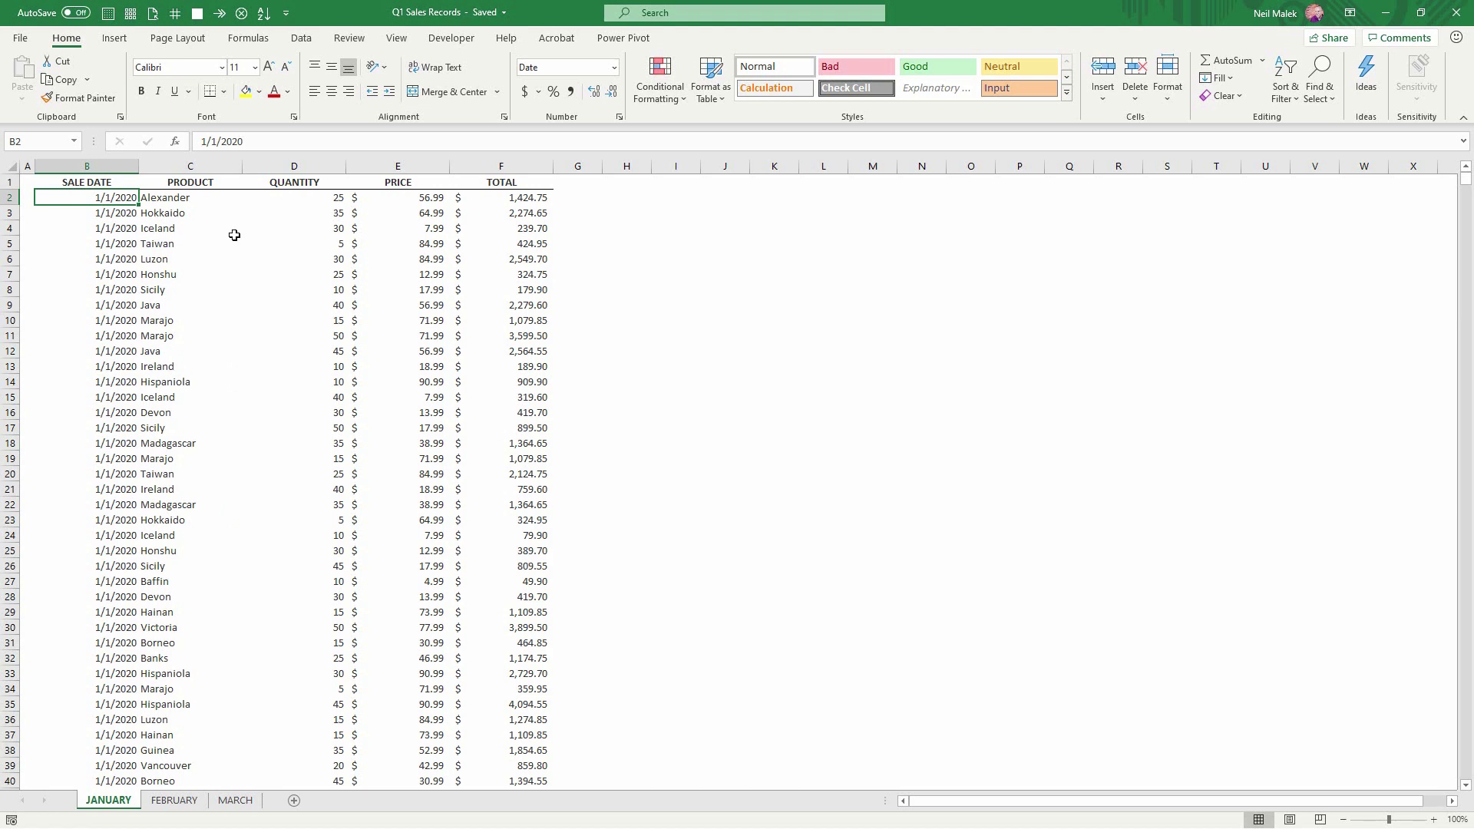
Step: Convert the January data range into a table and rename it from Table1 to tblJanSales
click(123, 40)
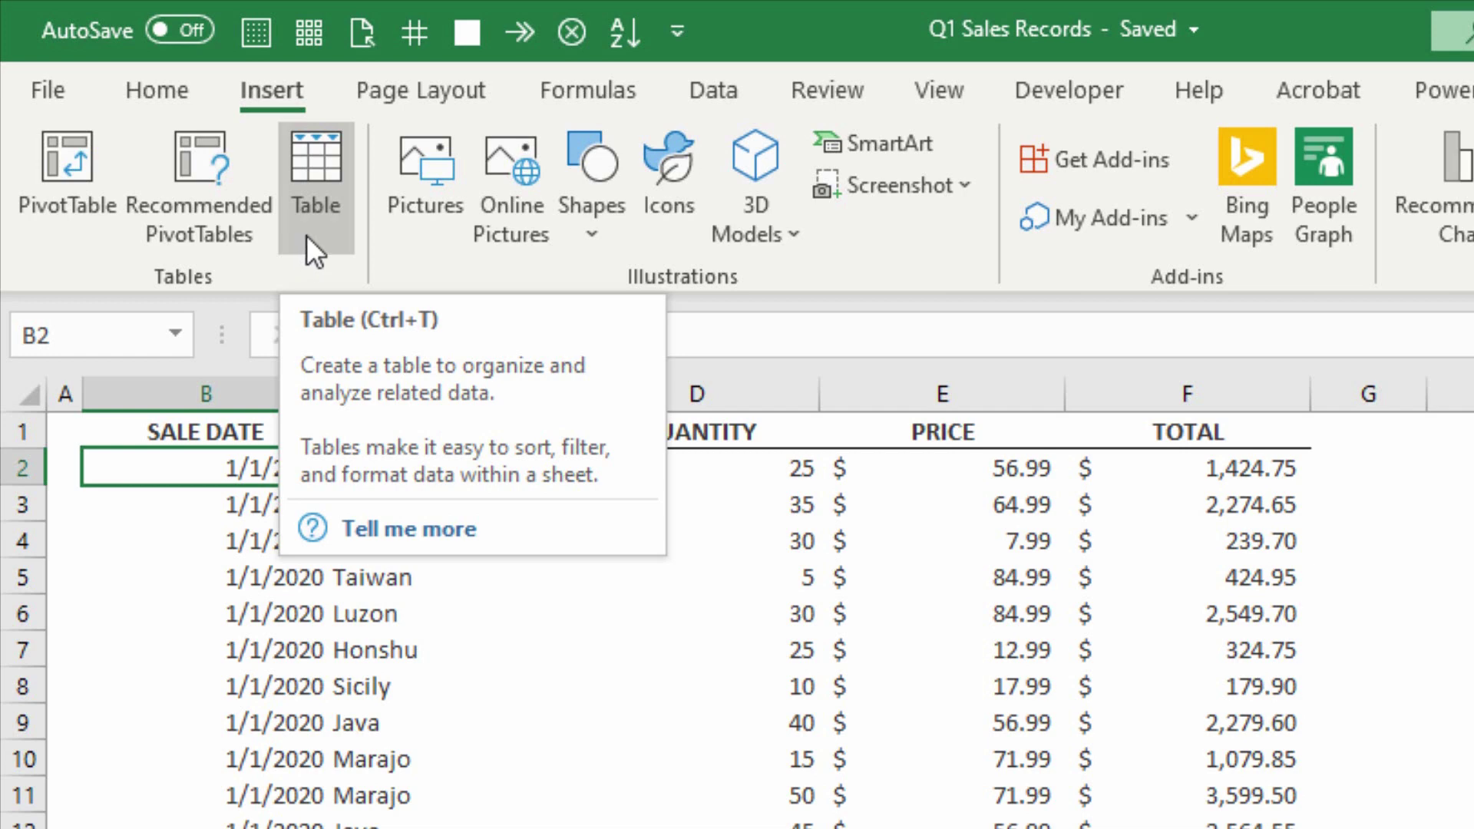
click(306, 236)
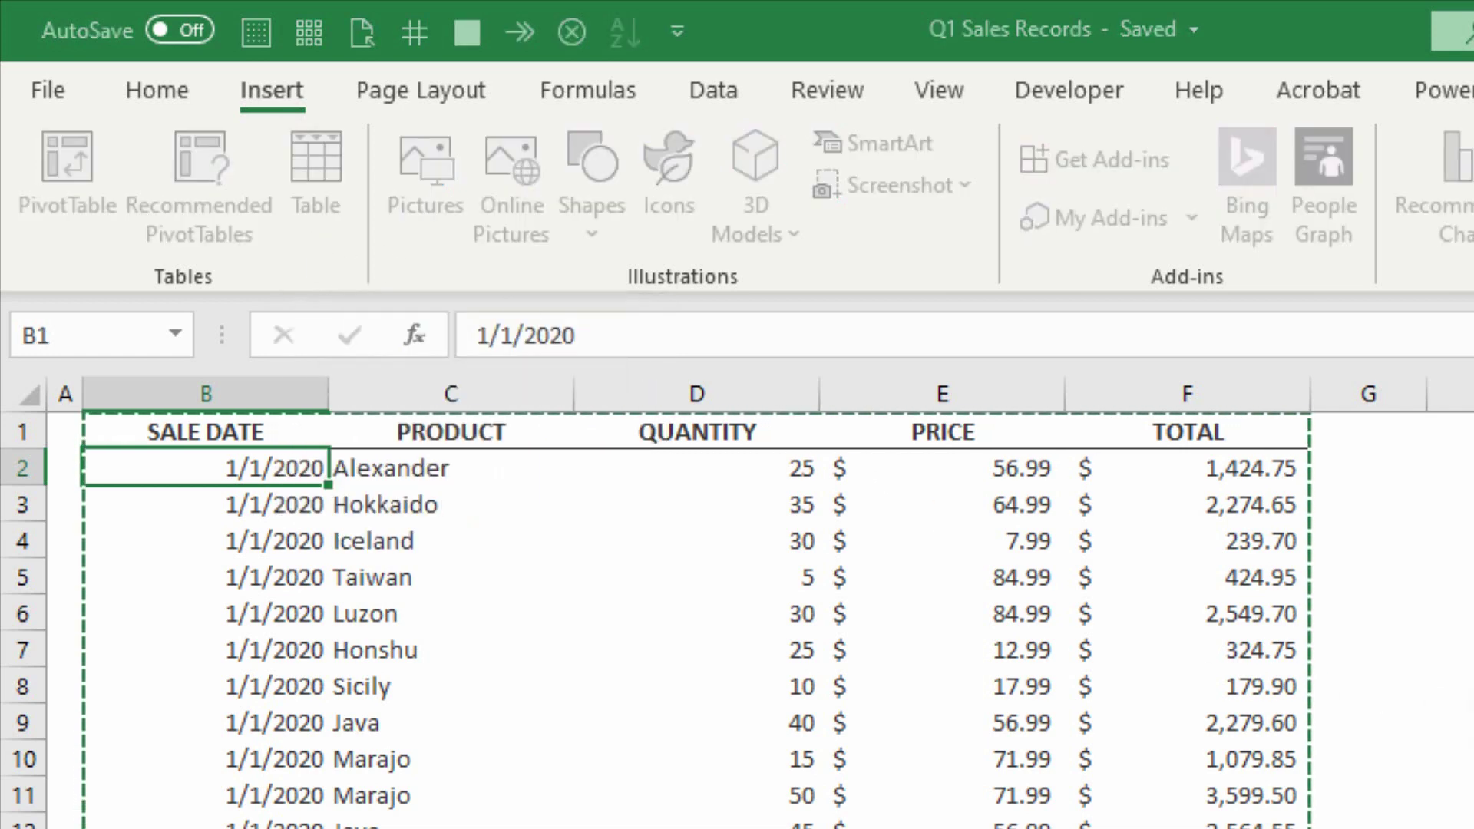
key(Return)
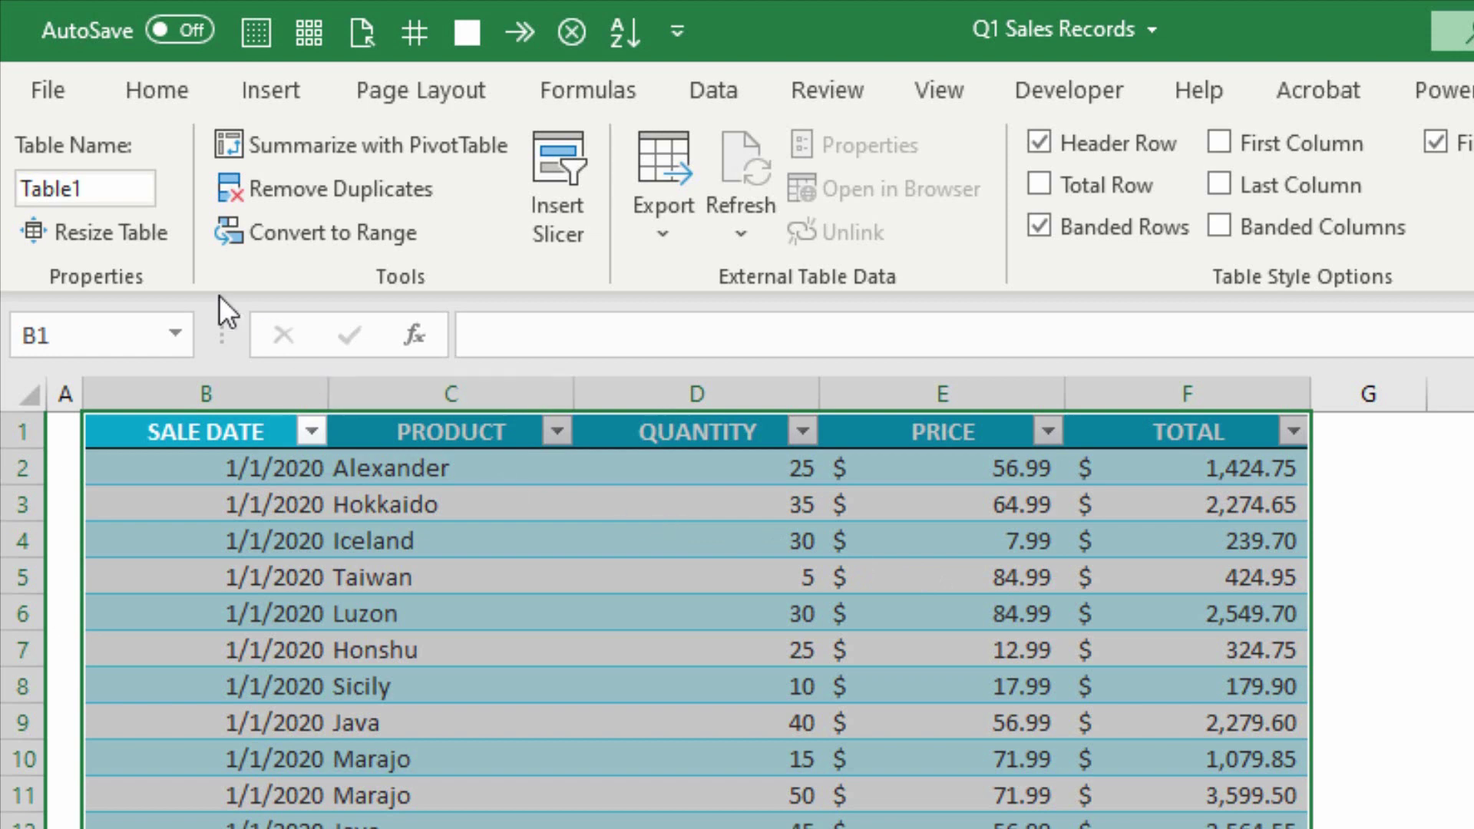
click(86, 188)
double_click(86, 188)
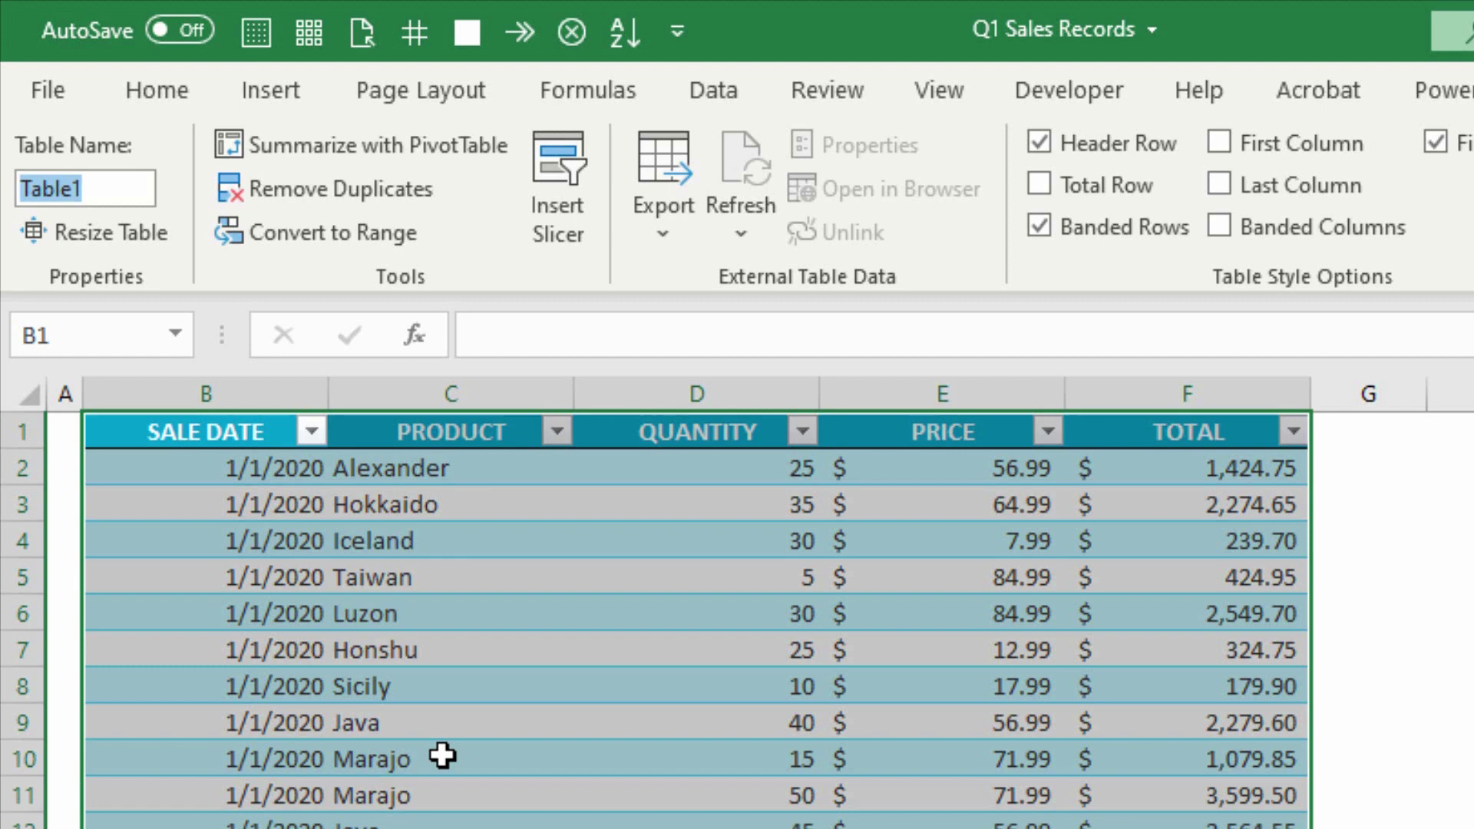
text(tbl)
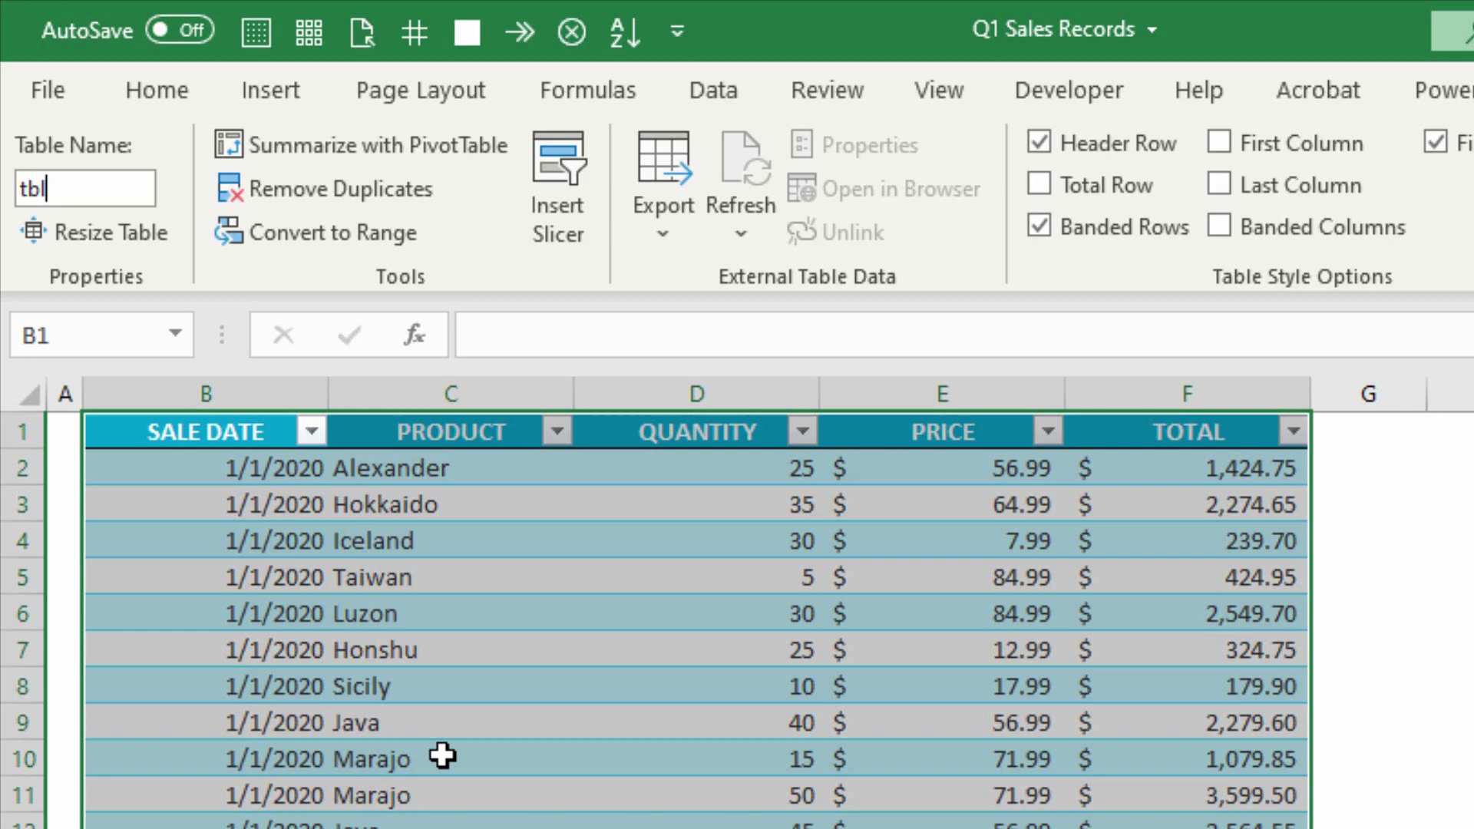
text(JanSales)
key(Return)
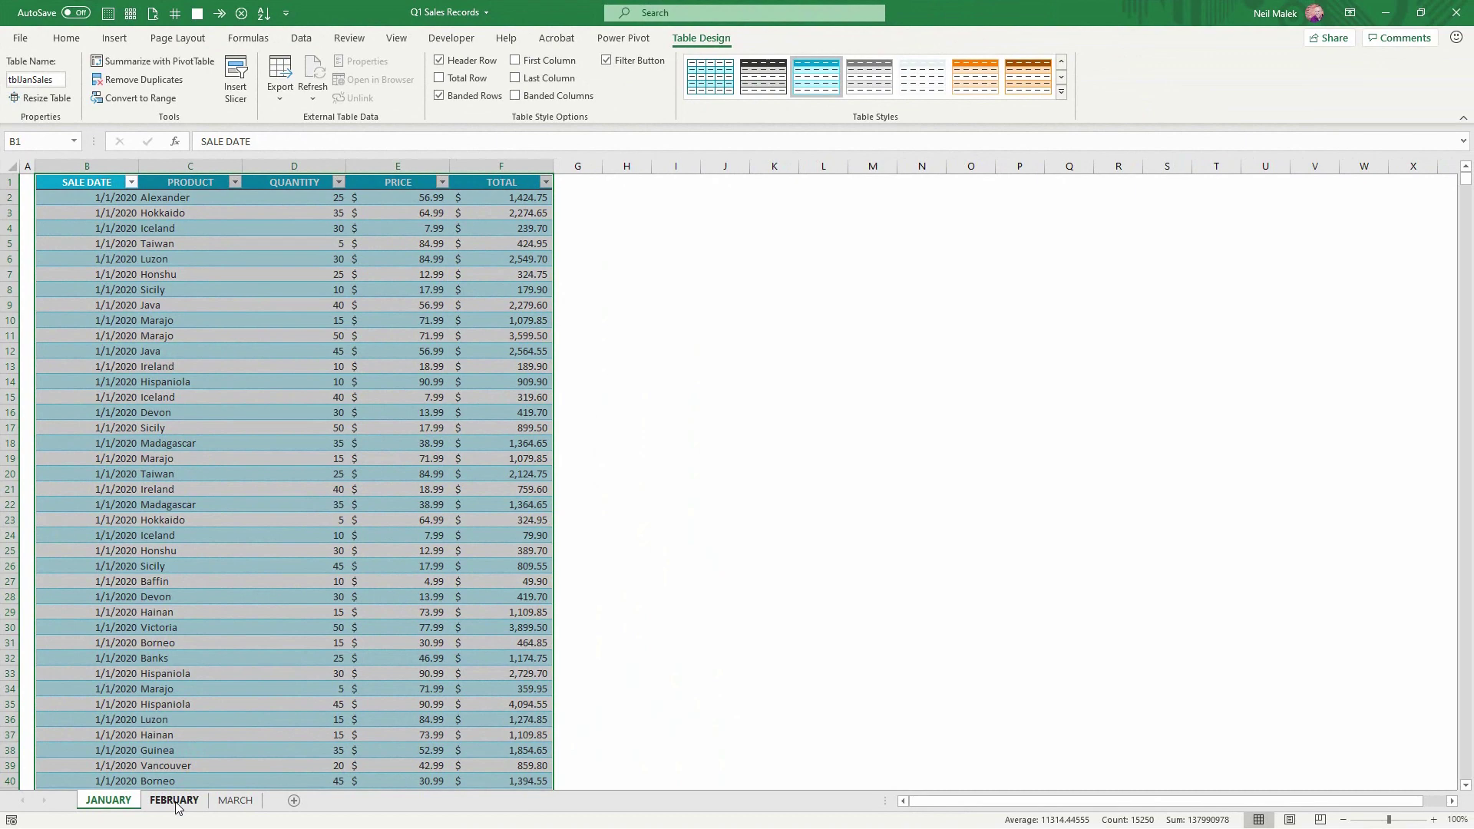
Step: Turn the FEBRUARY sheet's data into a table named tblFebSales
click(175, 800)
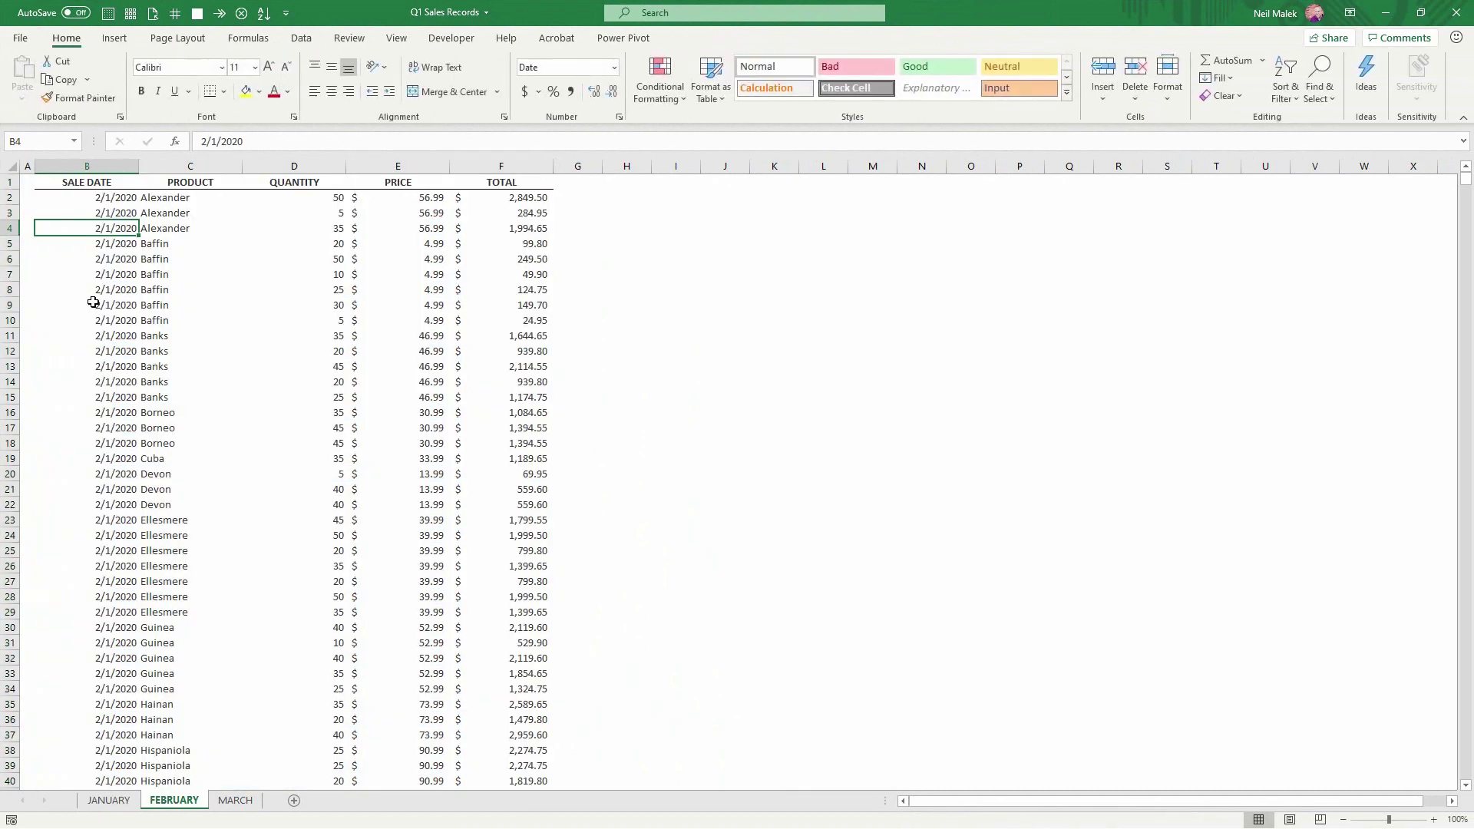
click(119, 39)
click(135, 79)
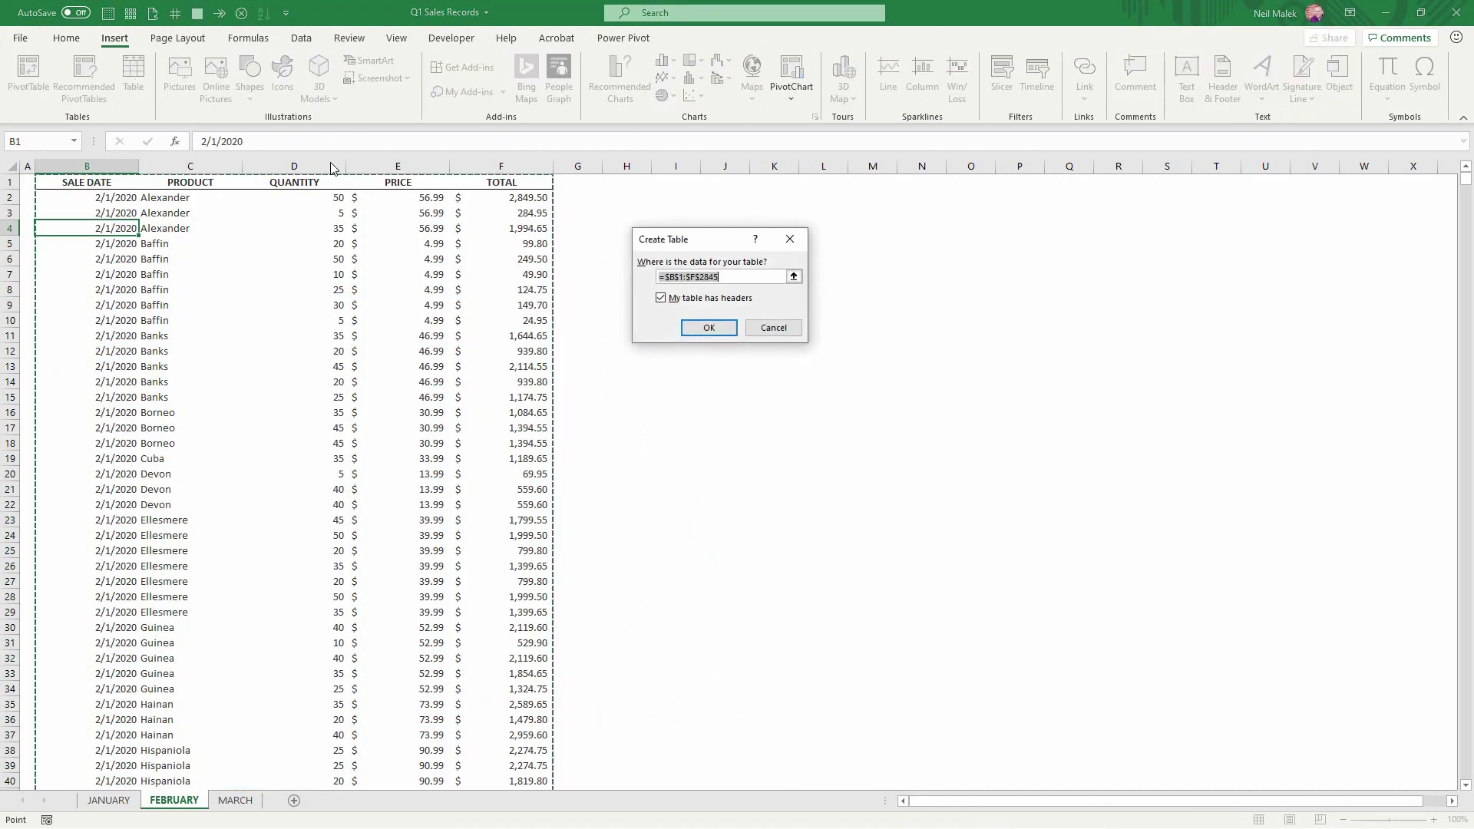
click(683, 324)
click(55, 78)
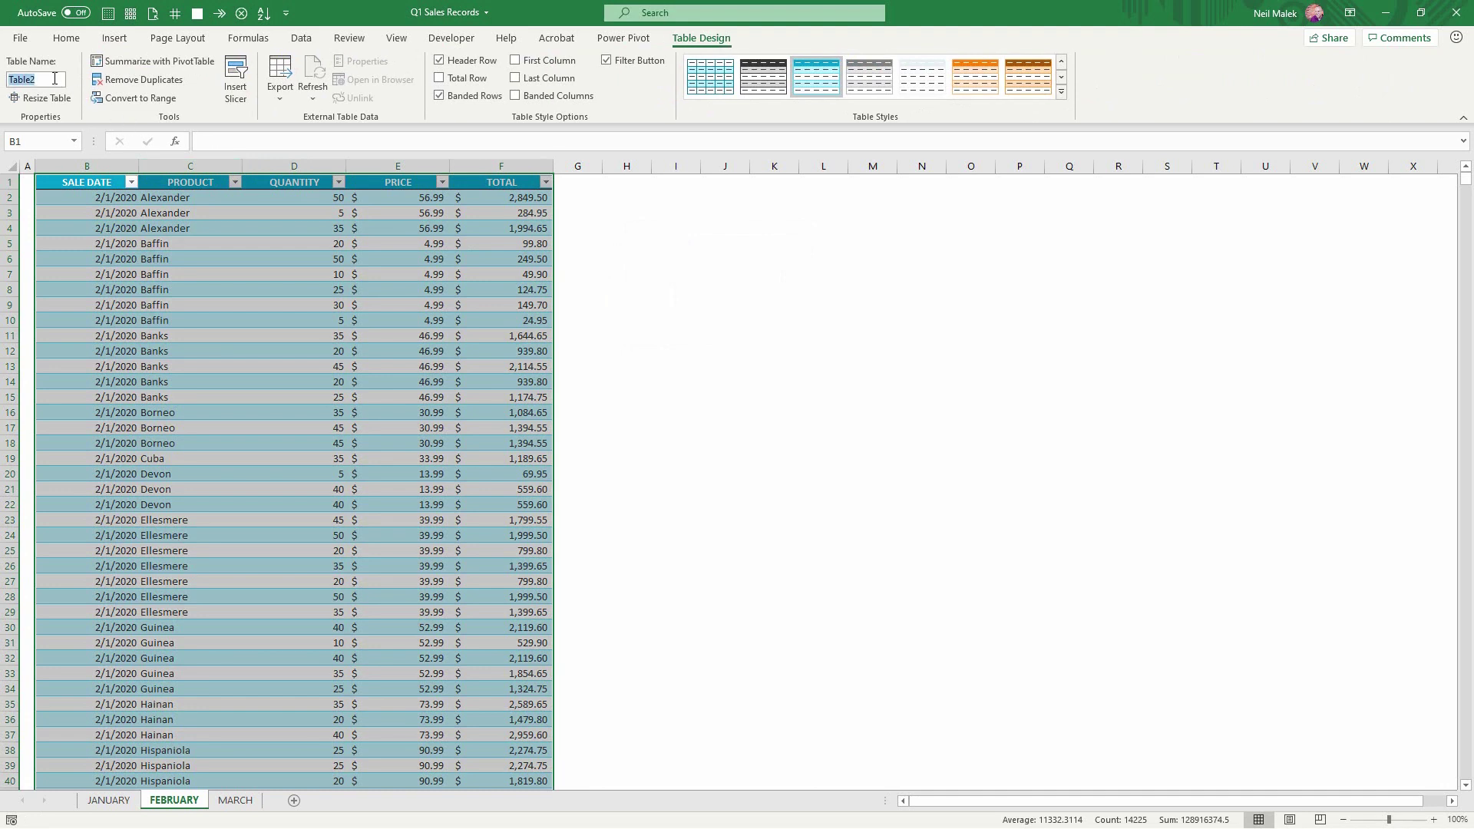
text(tblFebSales)
key(Return)
Step: Turn the MARCH sheet's data into a table named tblMarSales, then select cell B3
click(235, 800)
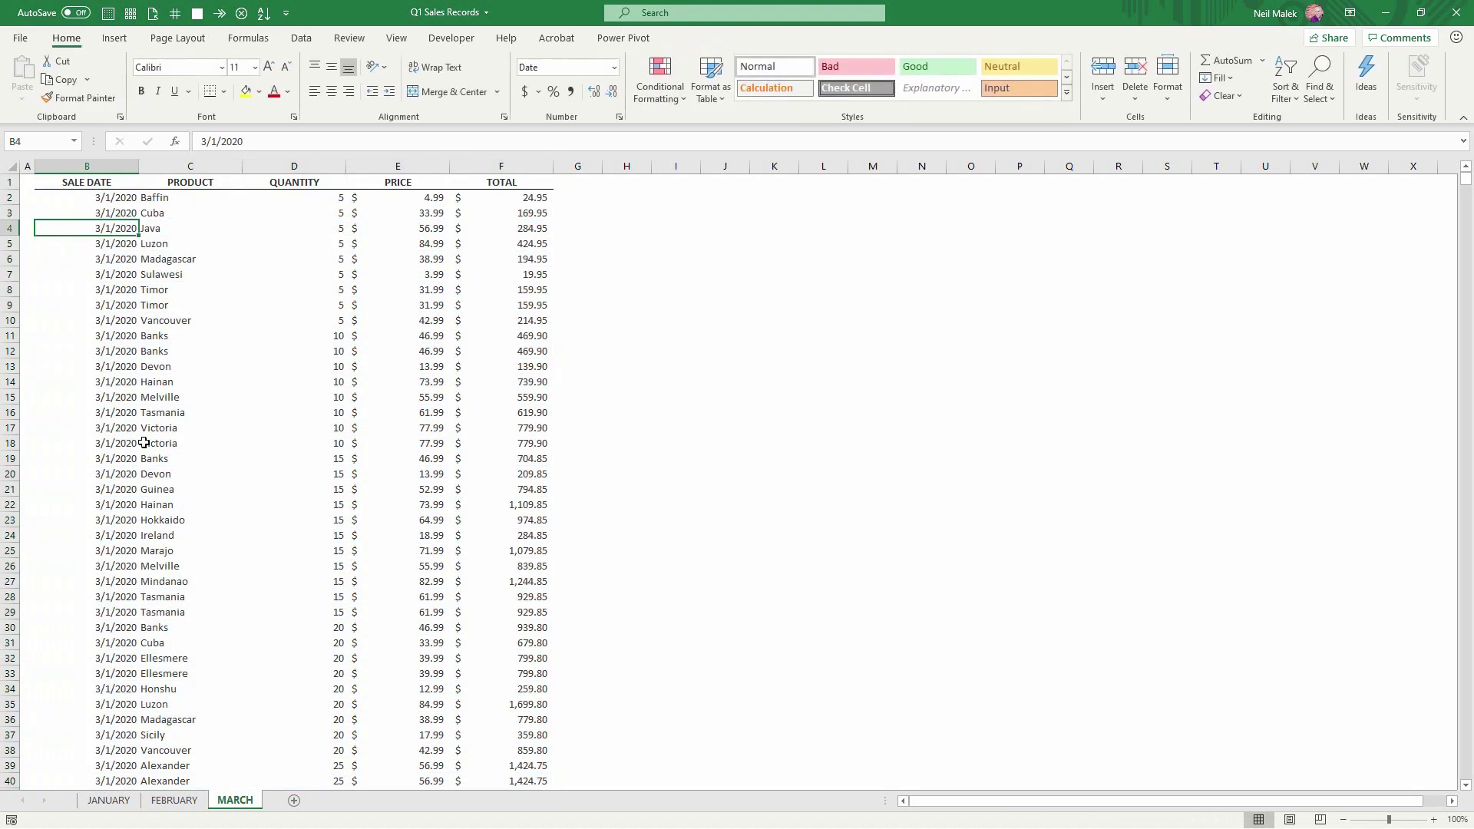
click(115, 38)
click(132, 77)
key(Return)
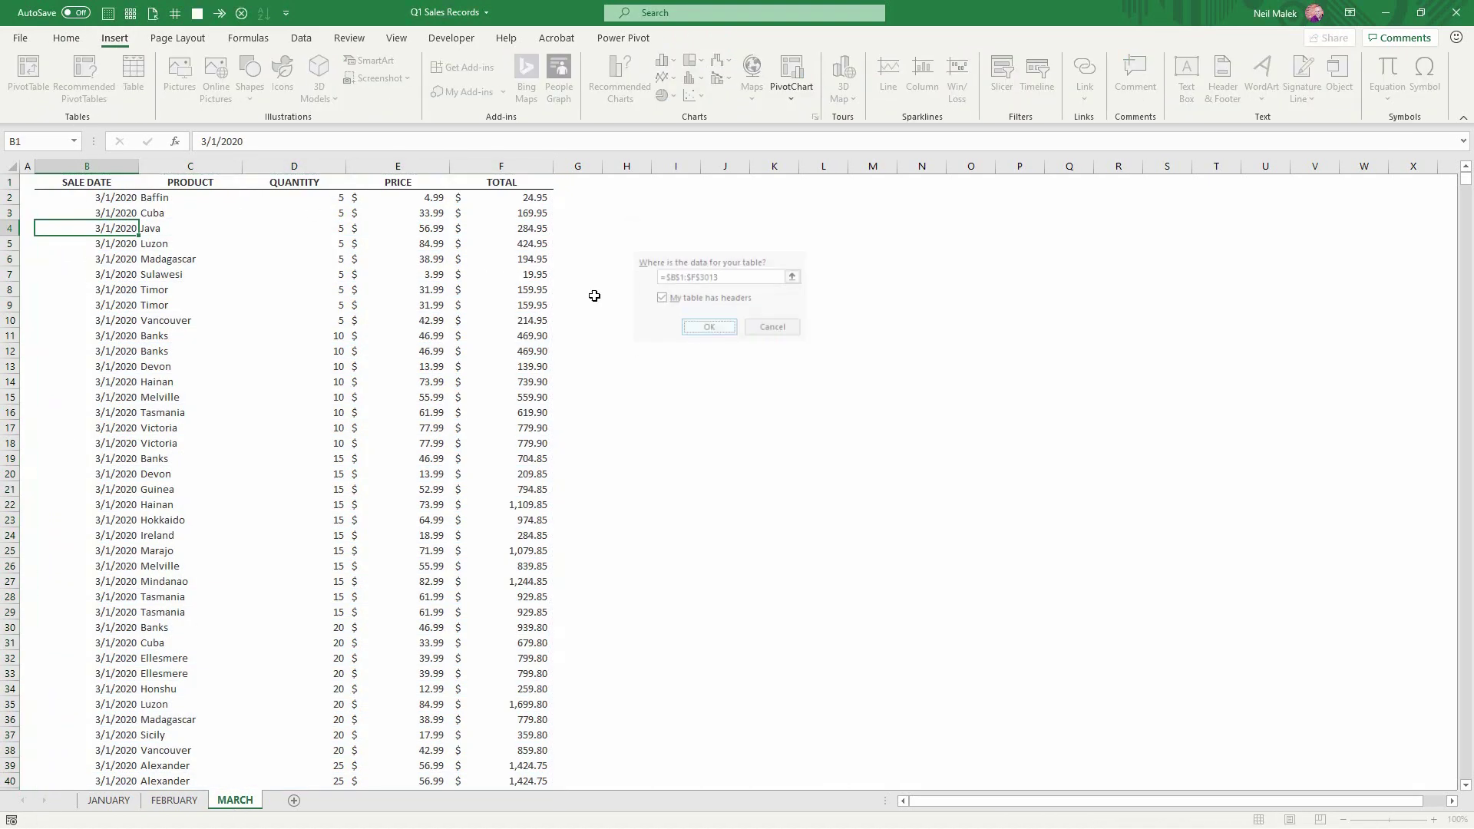
click(54, 82)
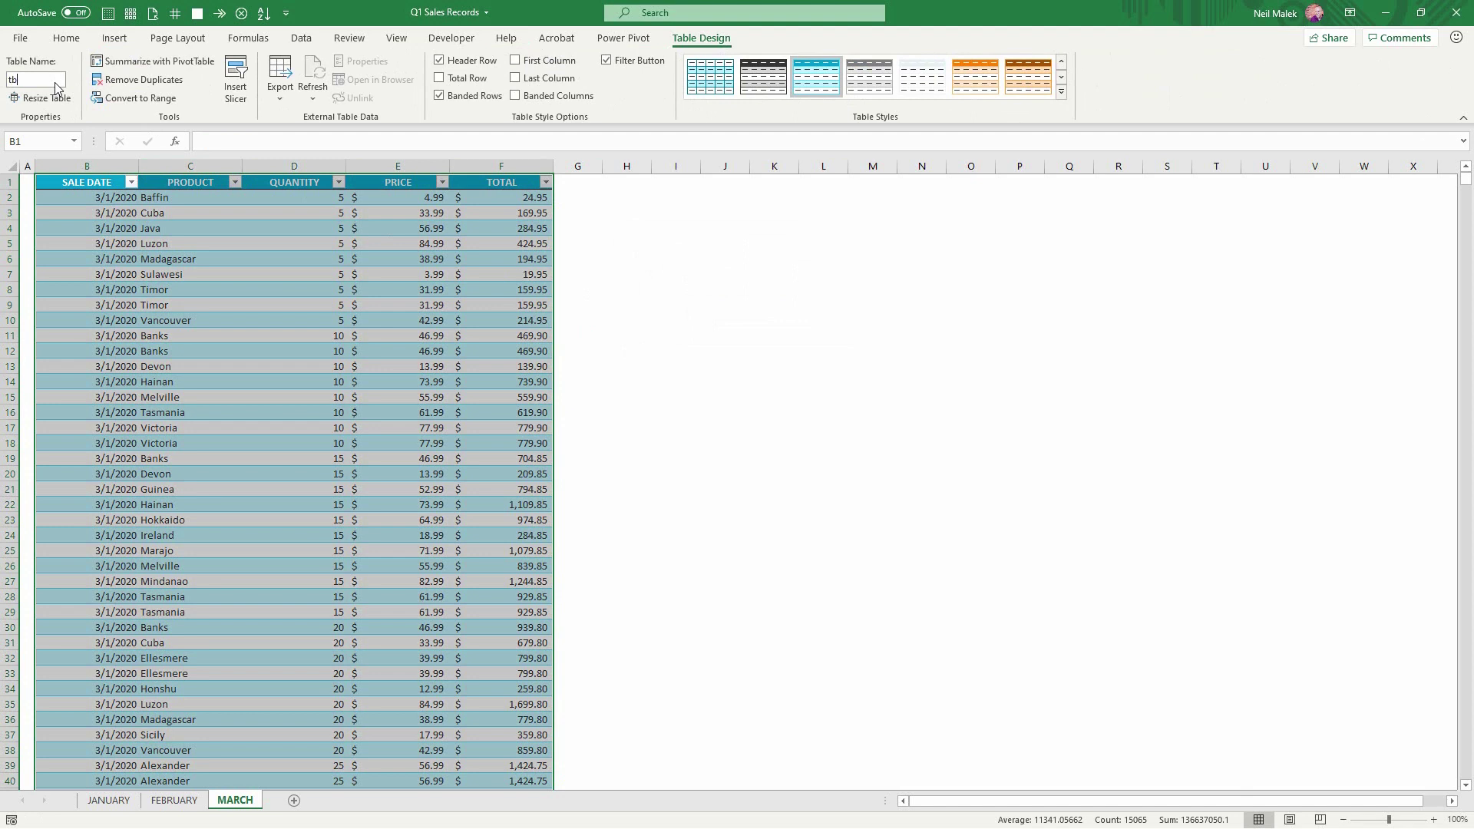
text(tblMarSales)
key(Return)
click(106, 211)
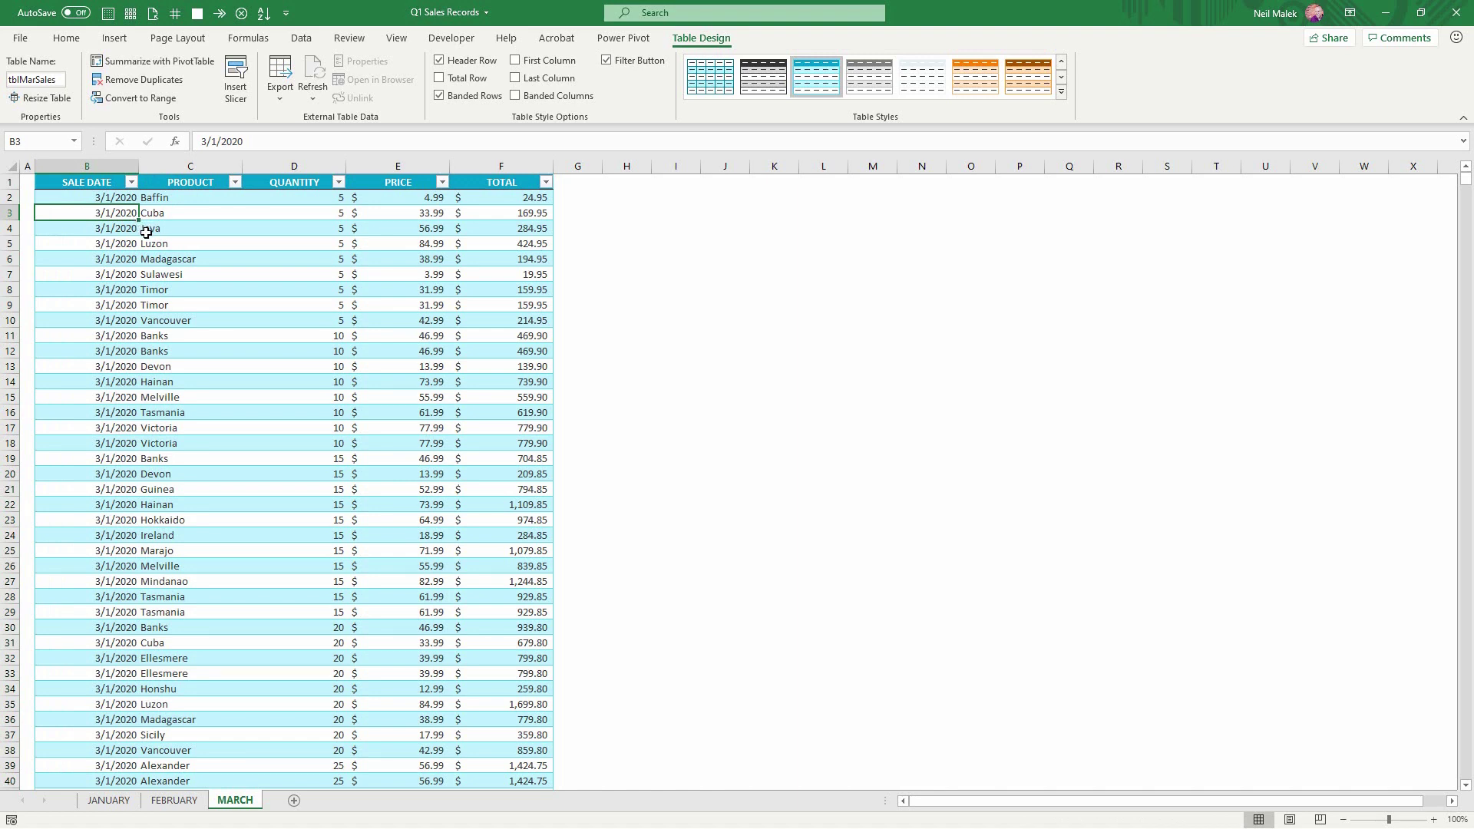
Step: Add a new sheet named PIVOT with the Ctrl+Shift+N add-sheet macro
click(308, 35)
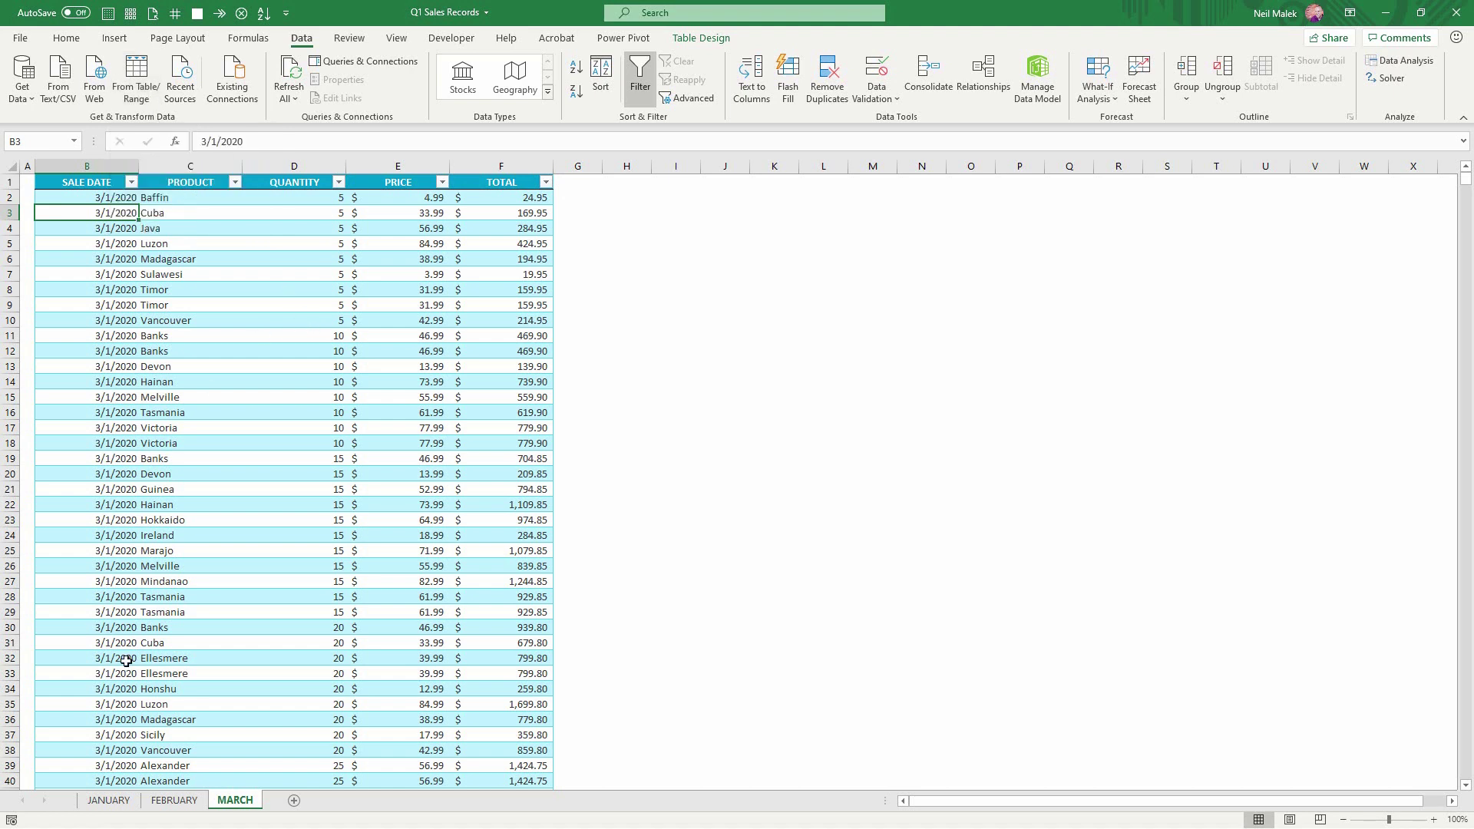
key(ctrl+shift+n)
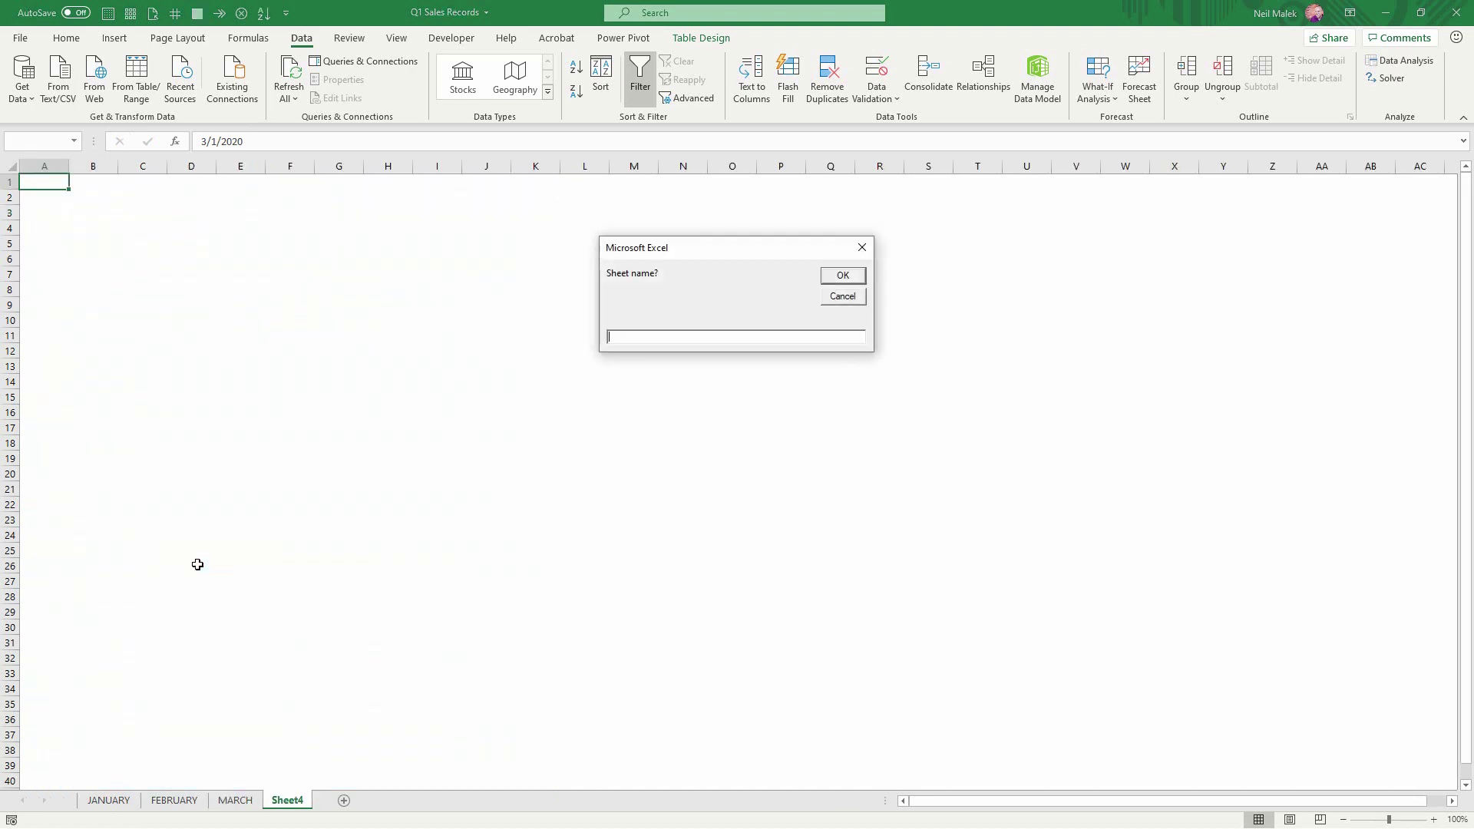
text(PIVOT)
key(Return)
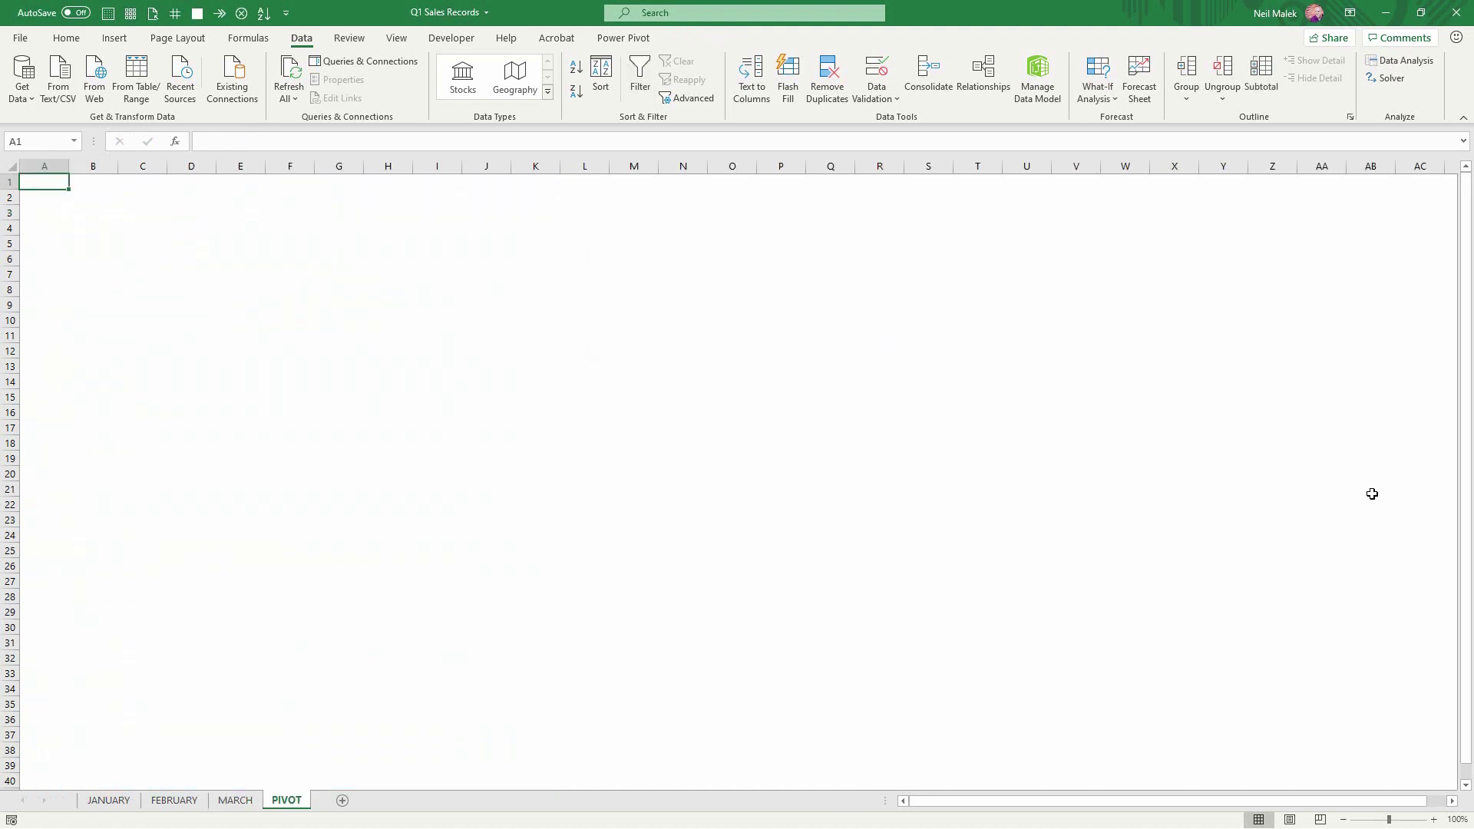
Step: Zoom the PIVOT sheet to 150% and select cell B3
click(1435, 820)
click(1434, 820)
click(1434, 820)
click(1434, 820)
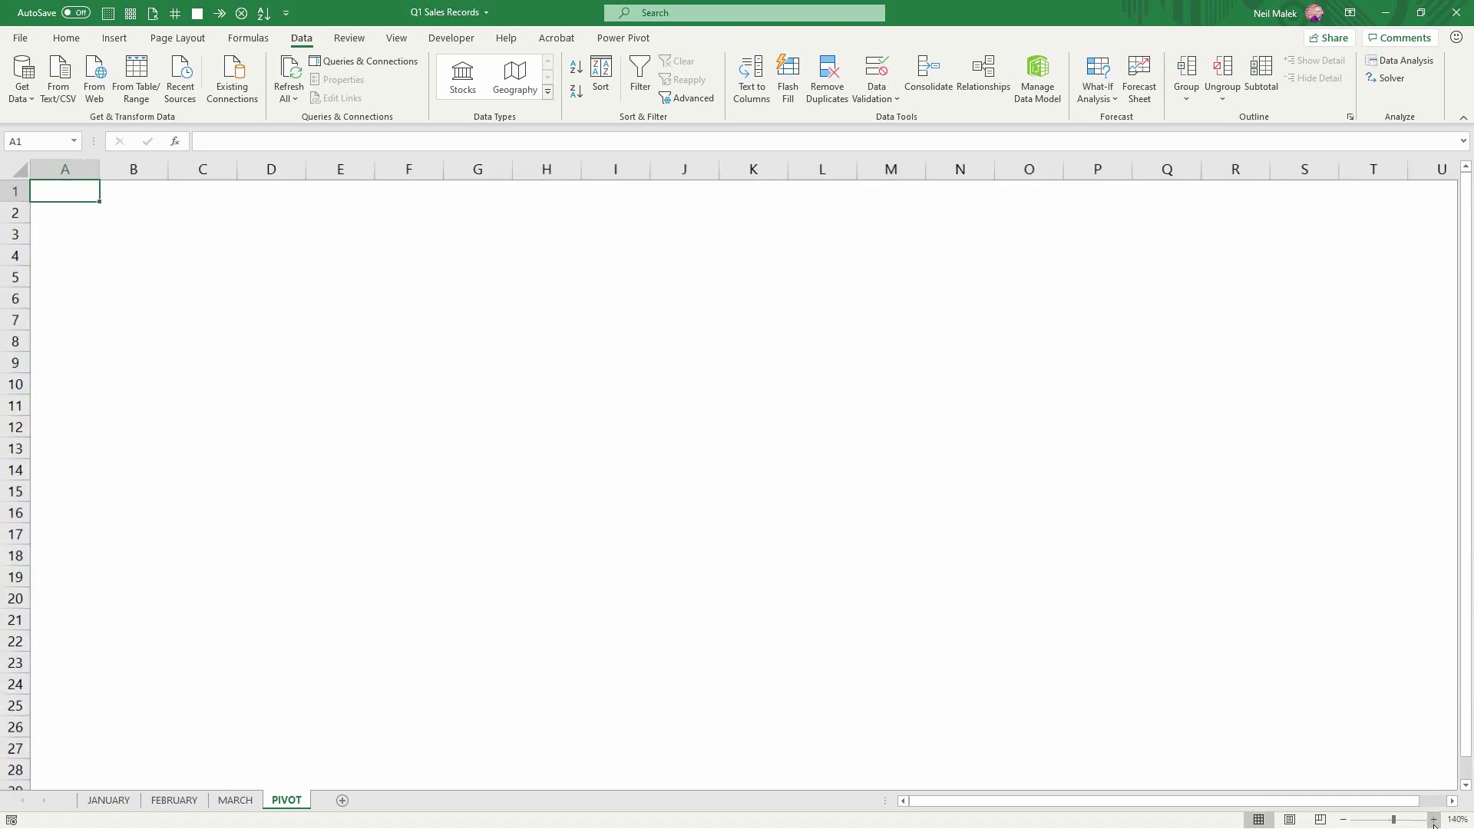
click(1435, 820)
click(142, 222)
click(132, 237)
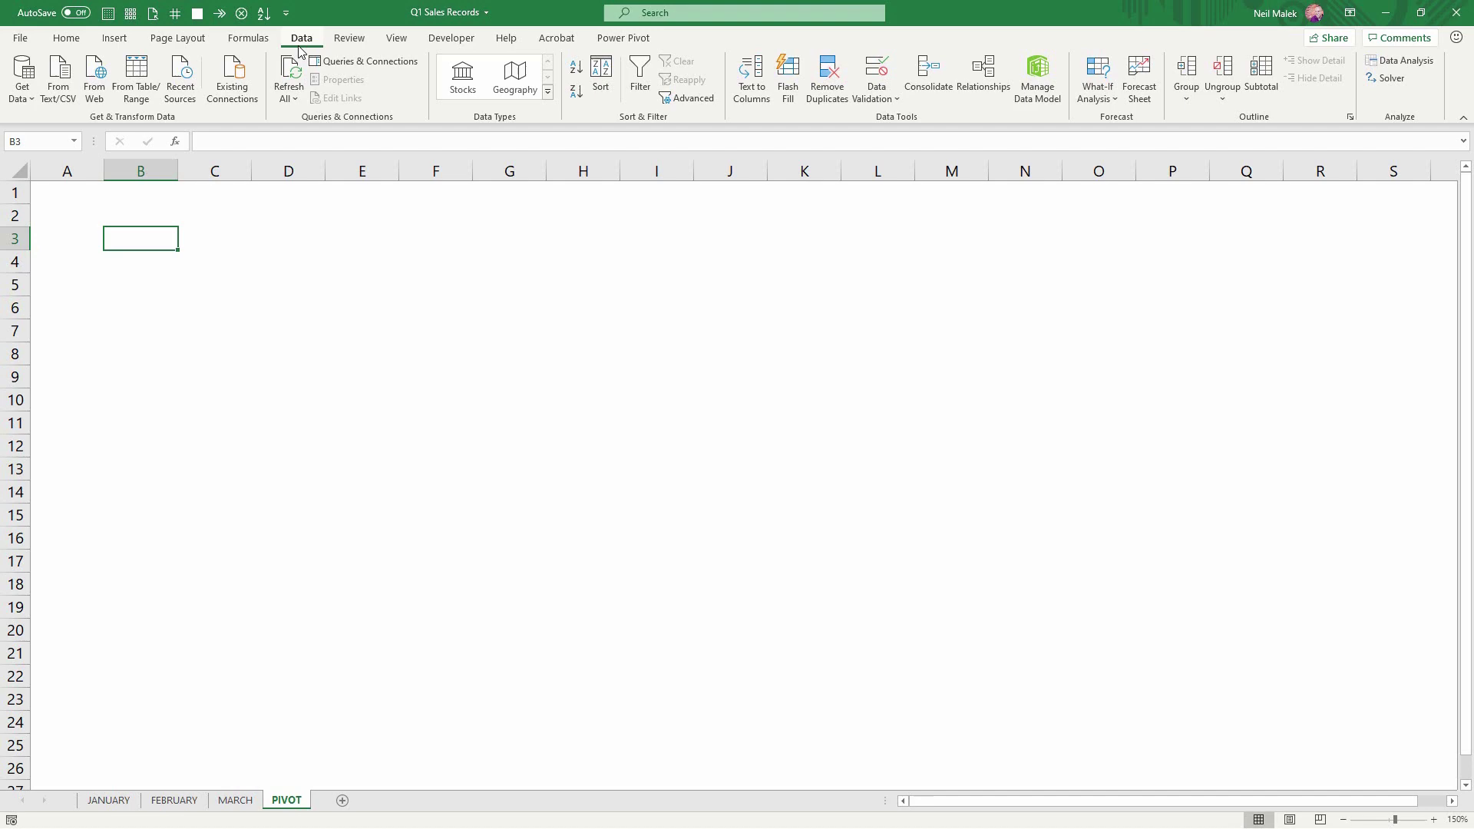
Step: Launch Power Query Editor from Get Data and browse New Source > Other Sources
click(33, 92)
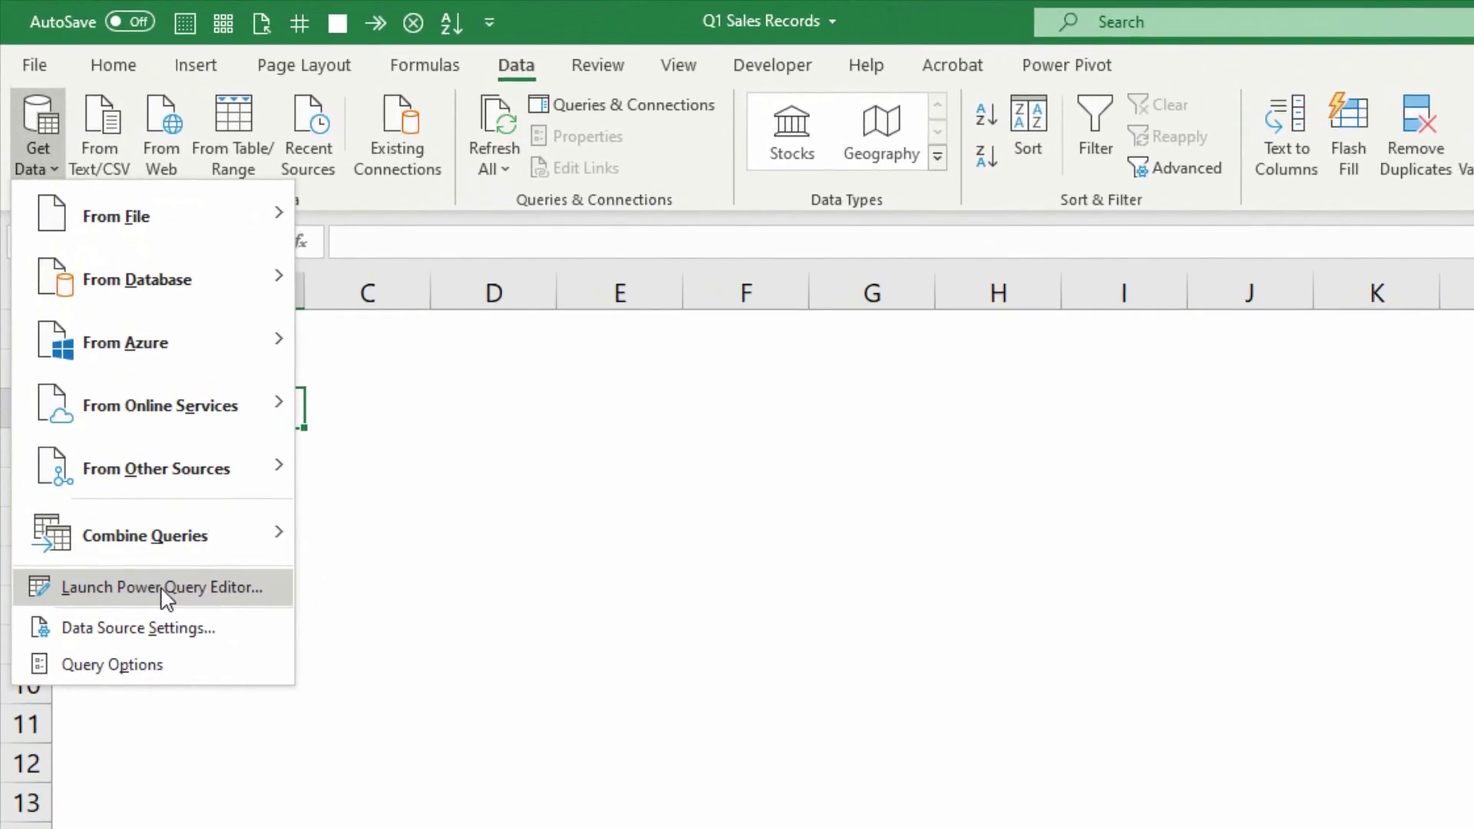
click(161, 588)
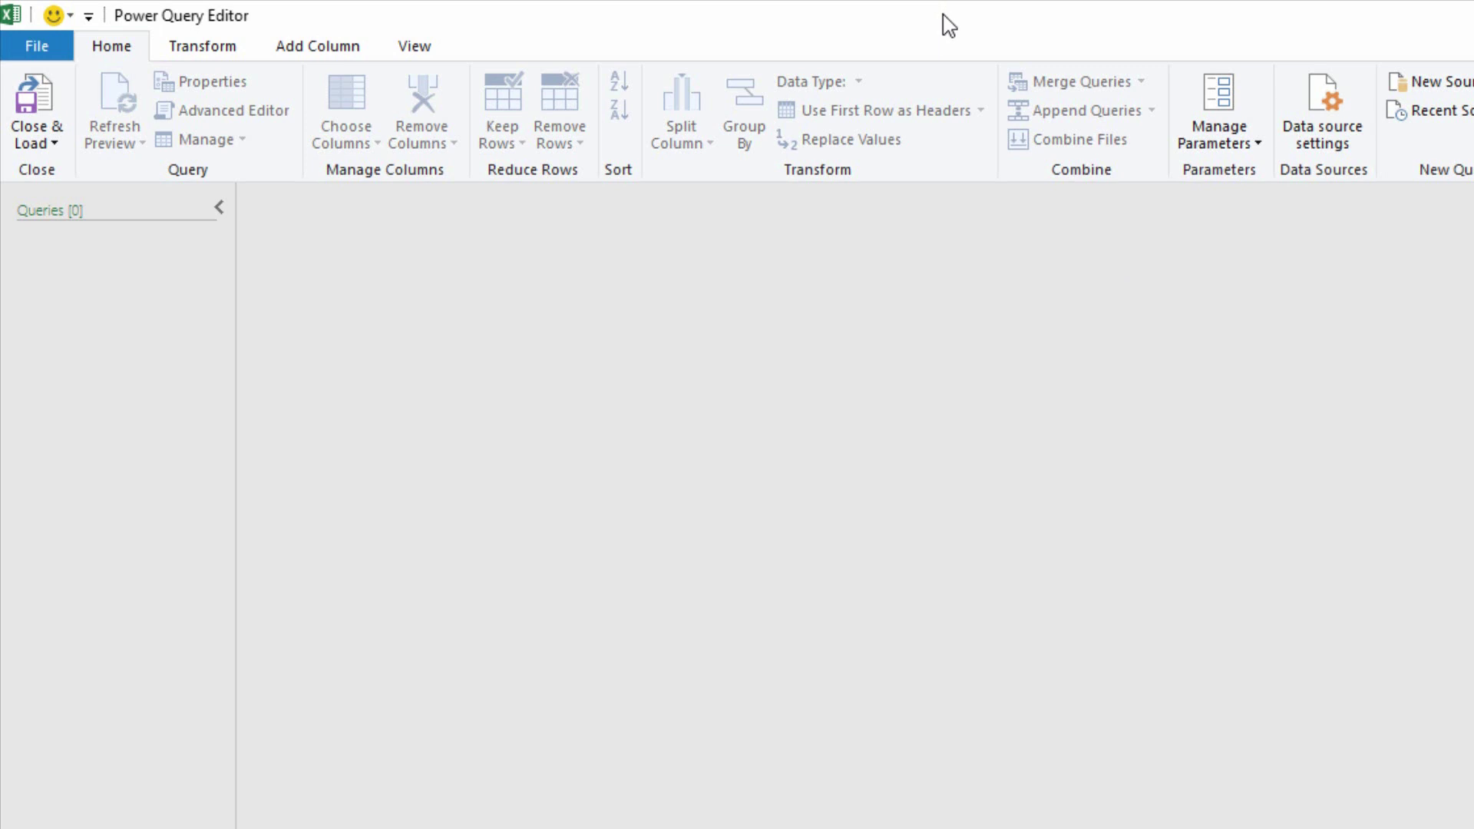
click(1437, 81)
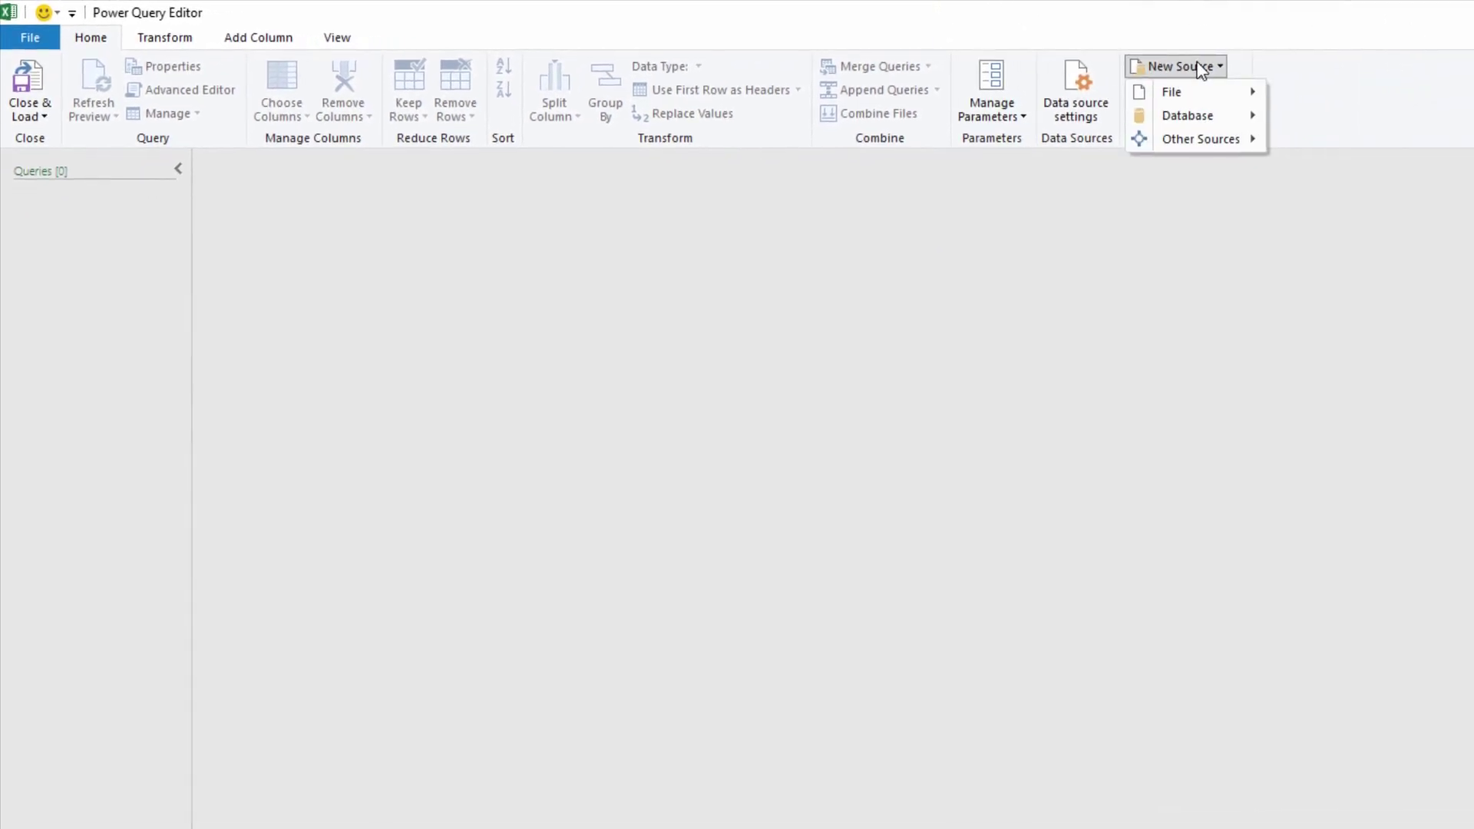
mouse_move(1212, 144)
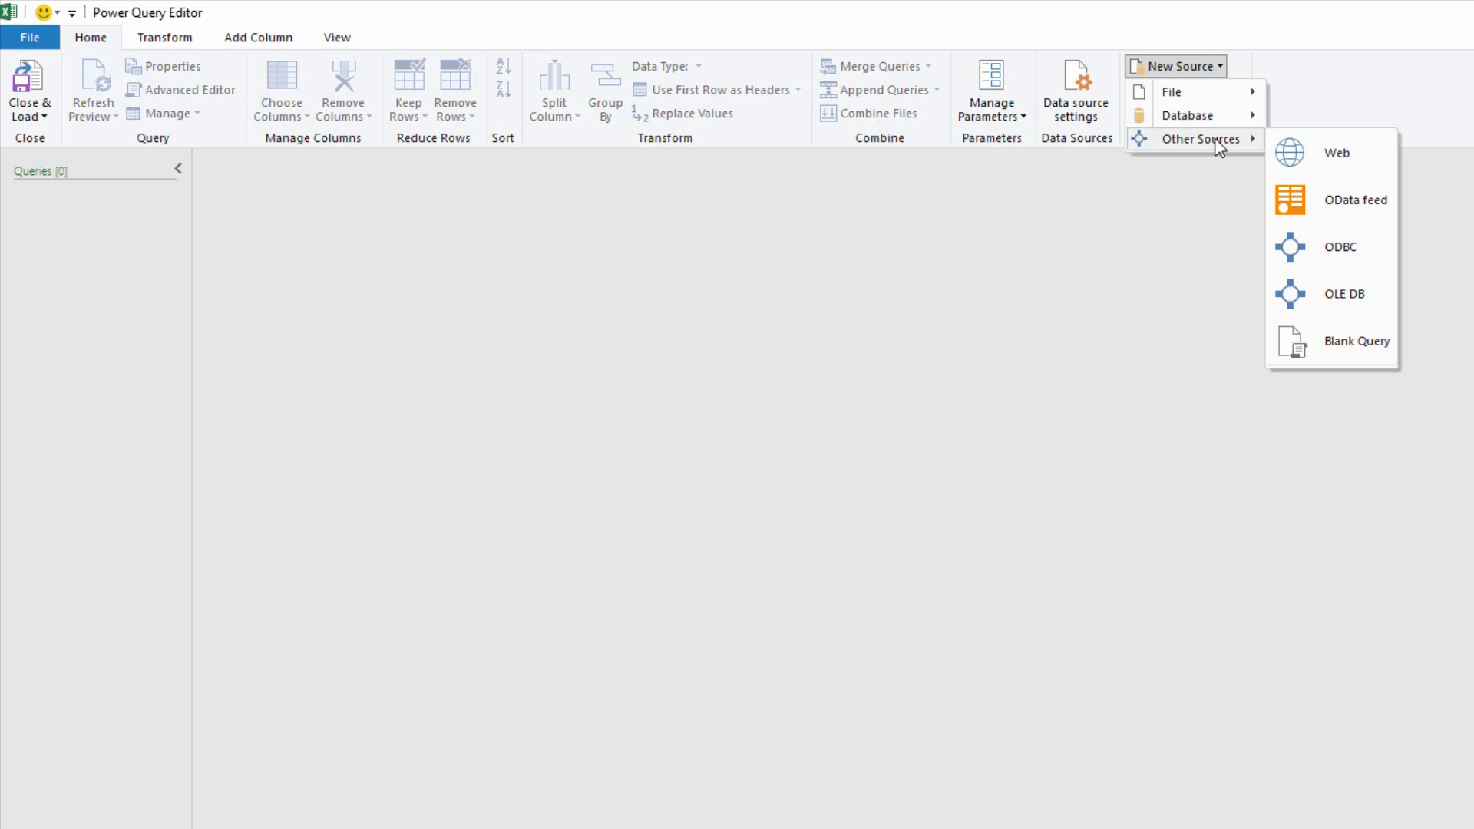
Step: Create a blank query with the formula =Excel.CurrentWorkbook() to list the three monthly tables
click(1363, 356)
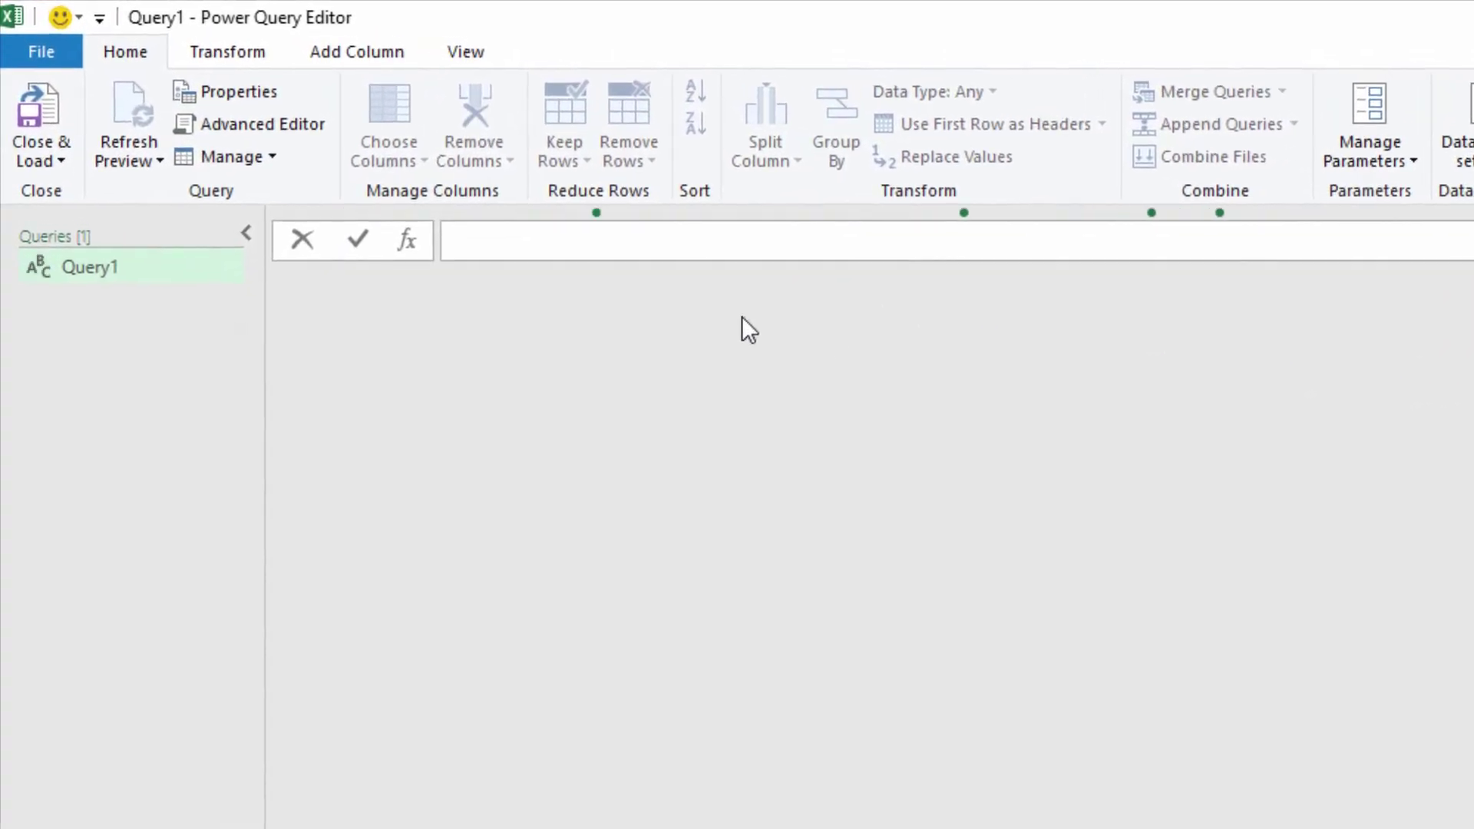
click(605, 243)
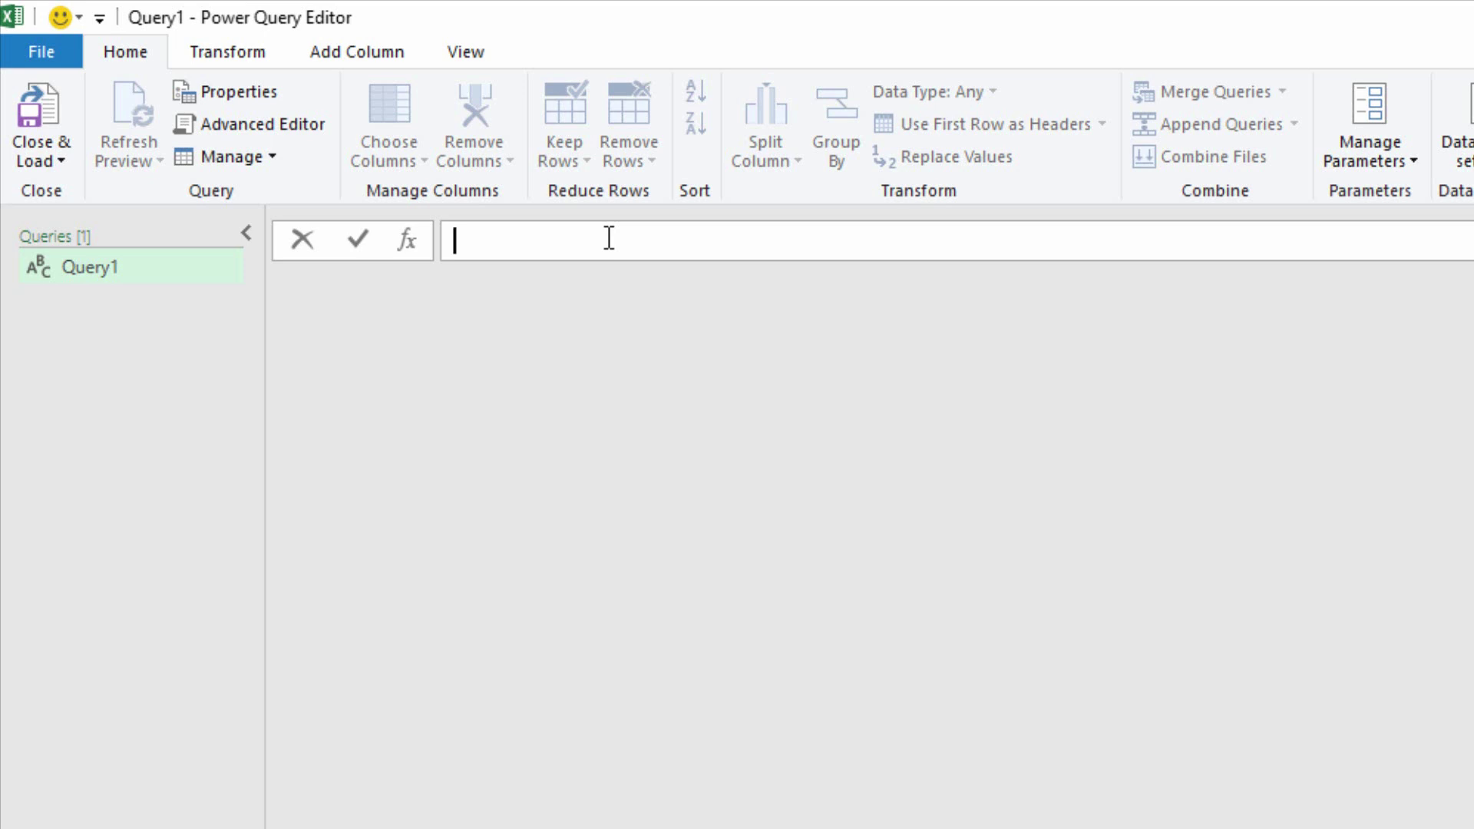
text(=Exc)
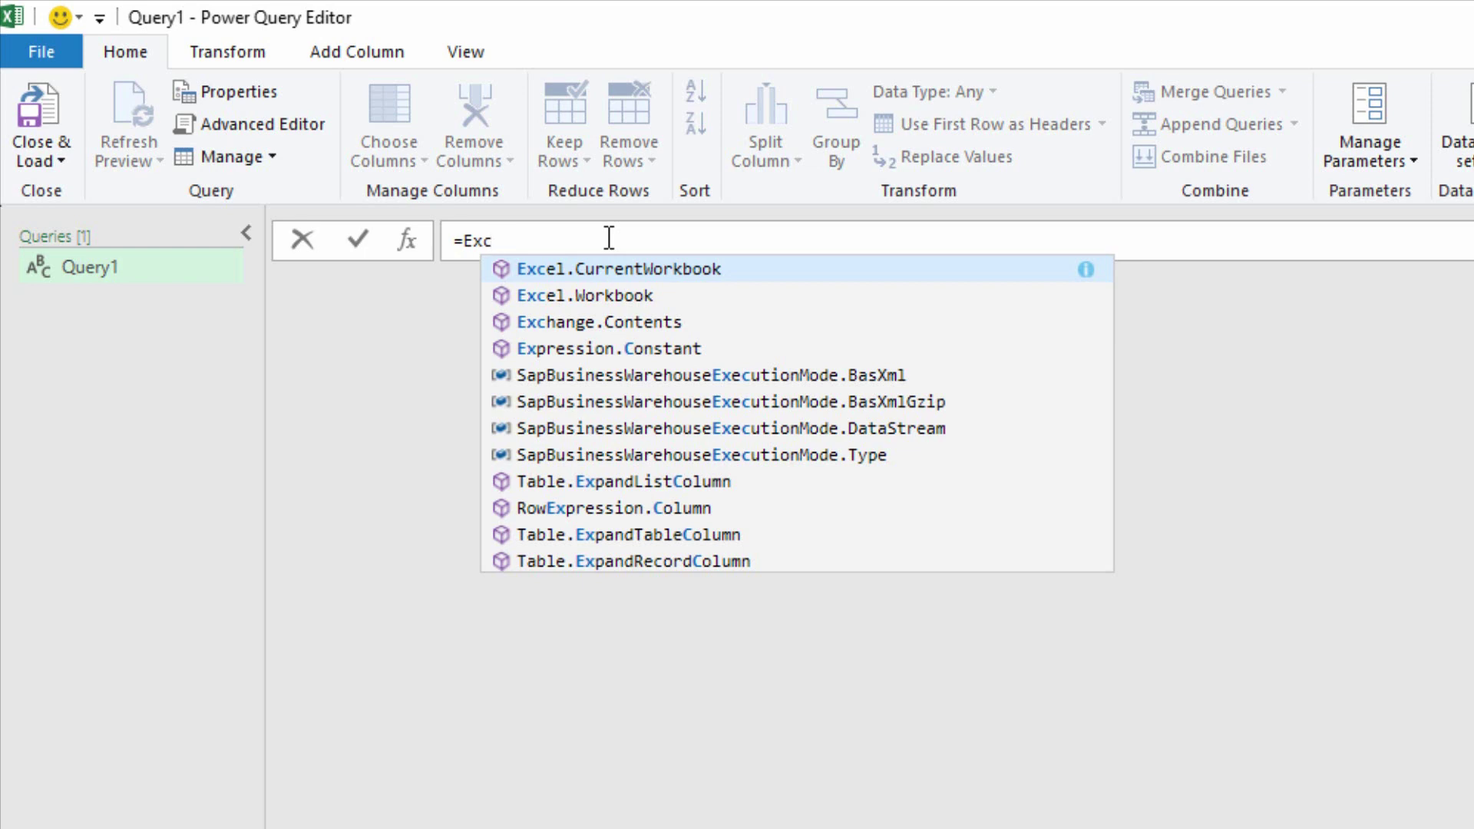
key(Tab)
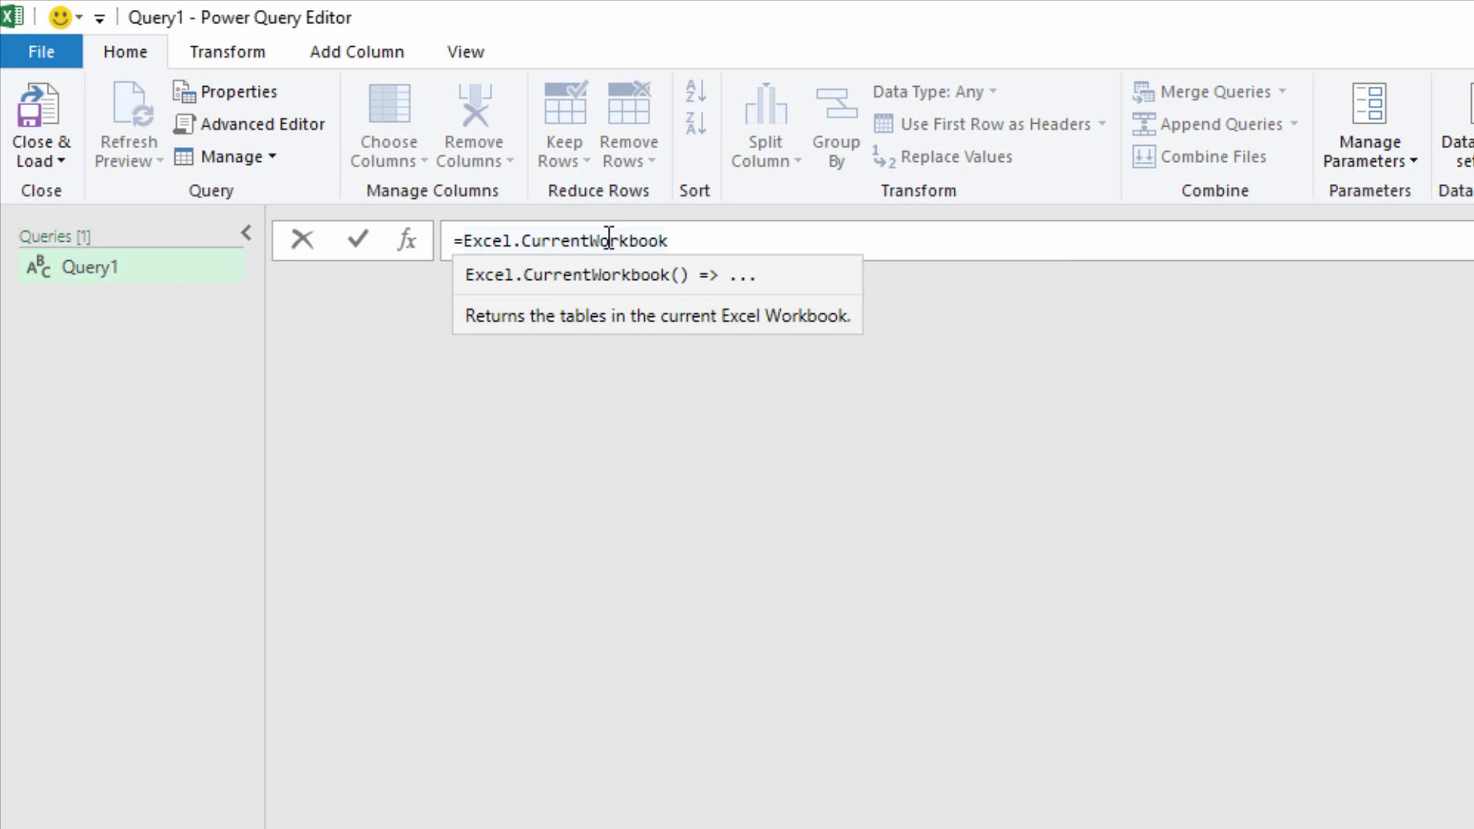
text(()
key(Return)
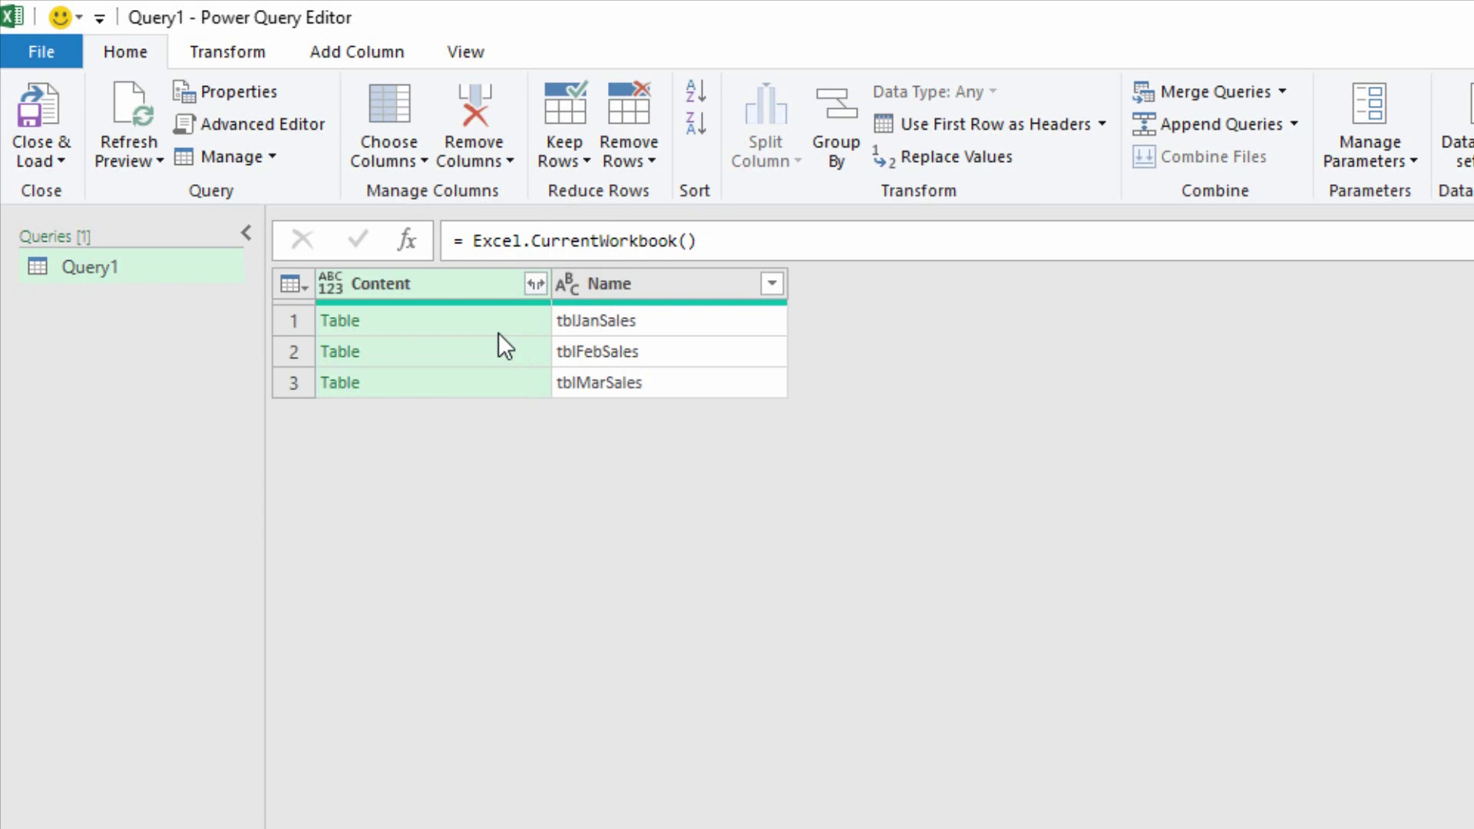
click(638, 323)
click(646, 358)
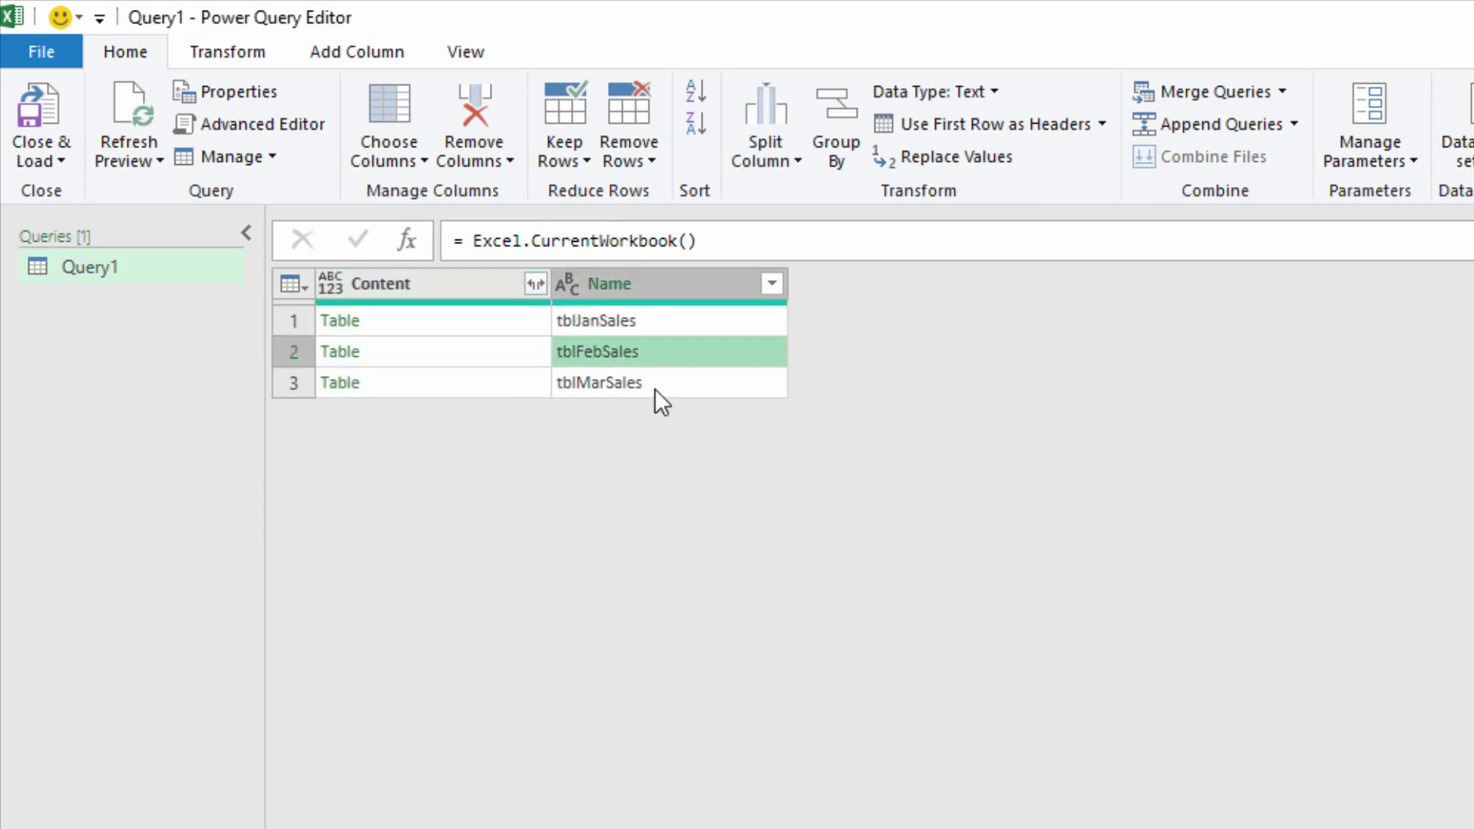
click(655, 389)
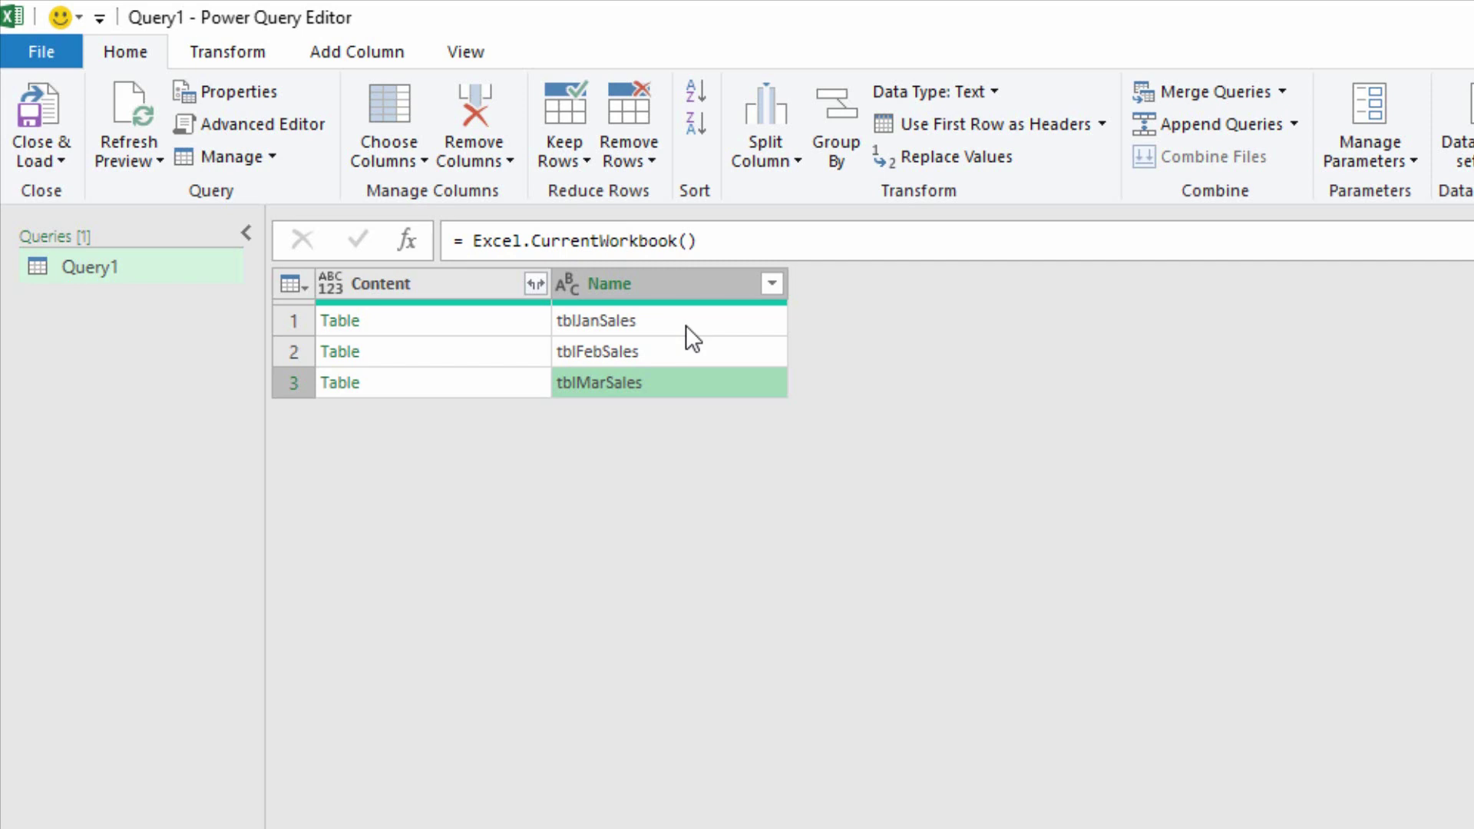
click(772, 283)
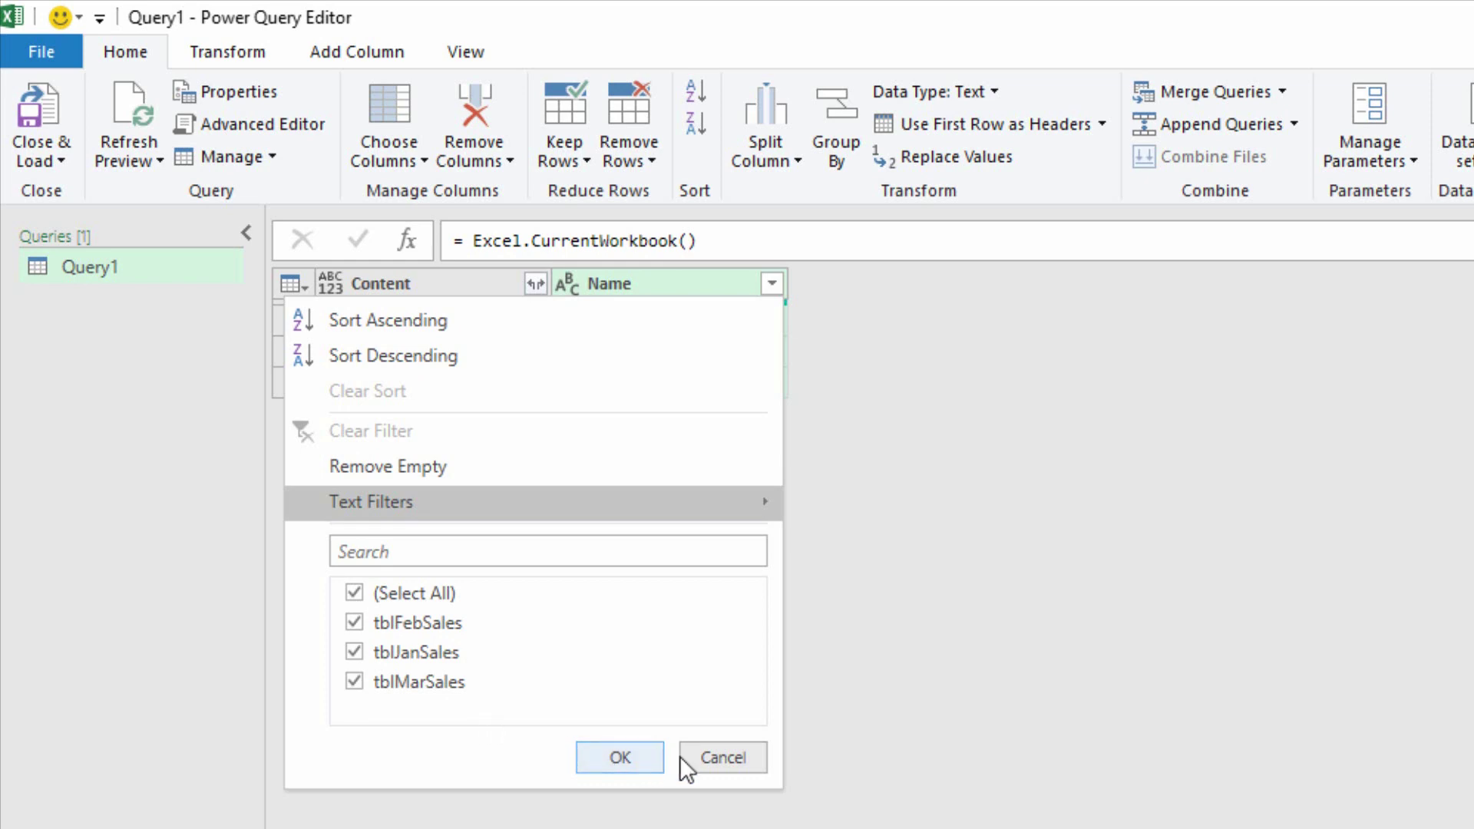
click(727, 768)
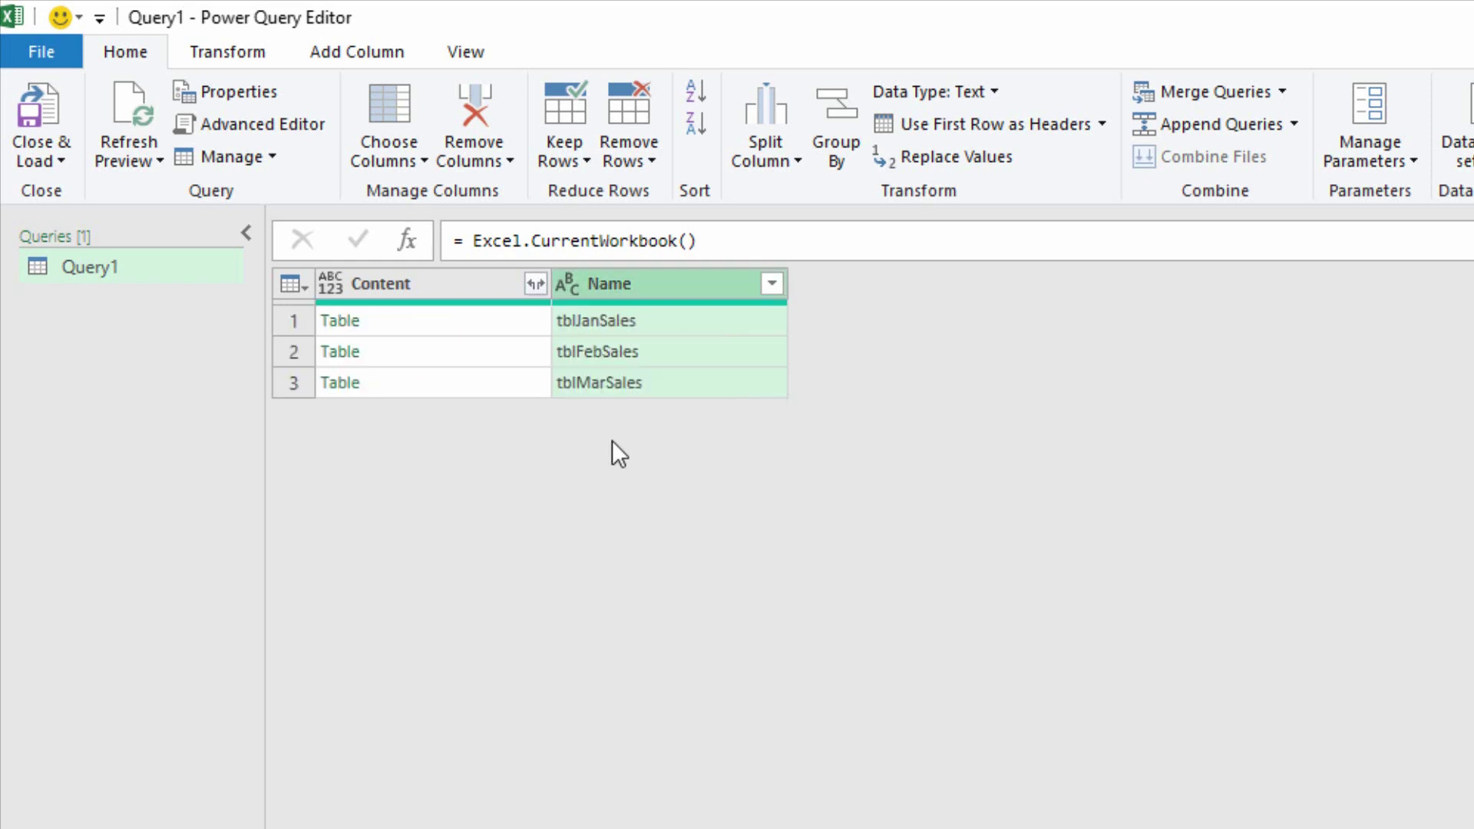
Step: Expand the Content column into its sales columns with 'Use original column name as prefix' unchecked
click(535, 284)
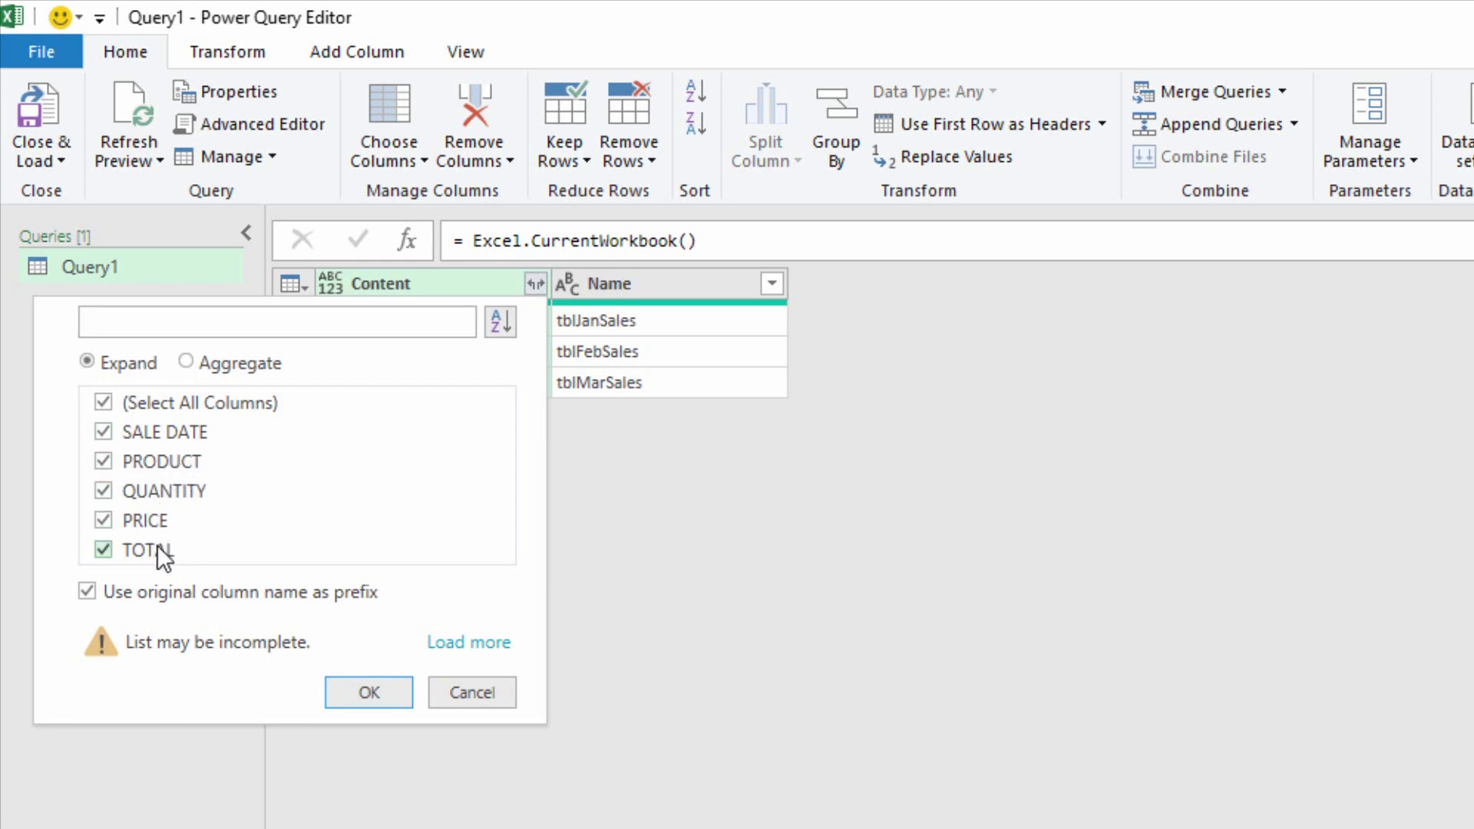
click(91, 592)
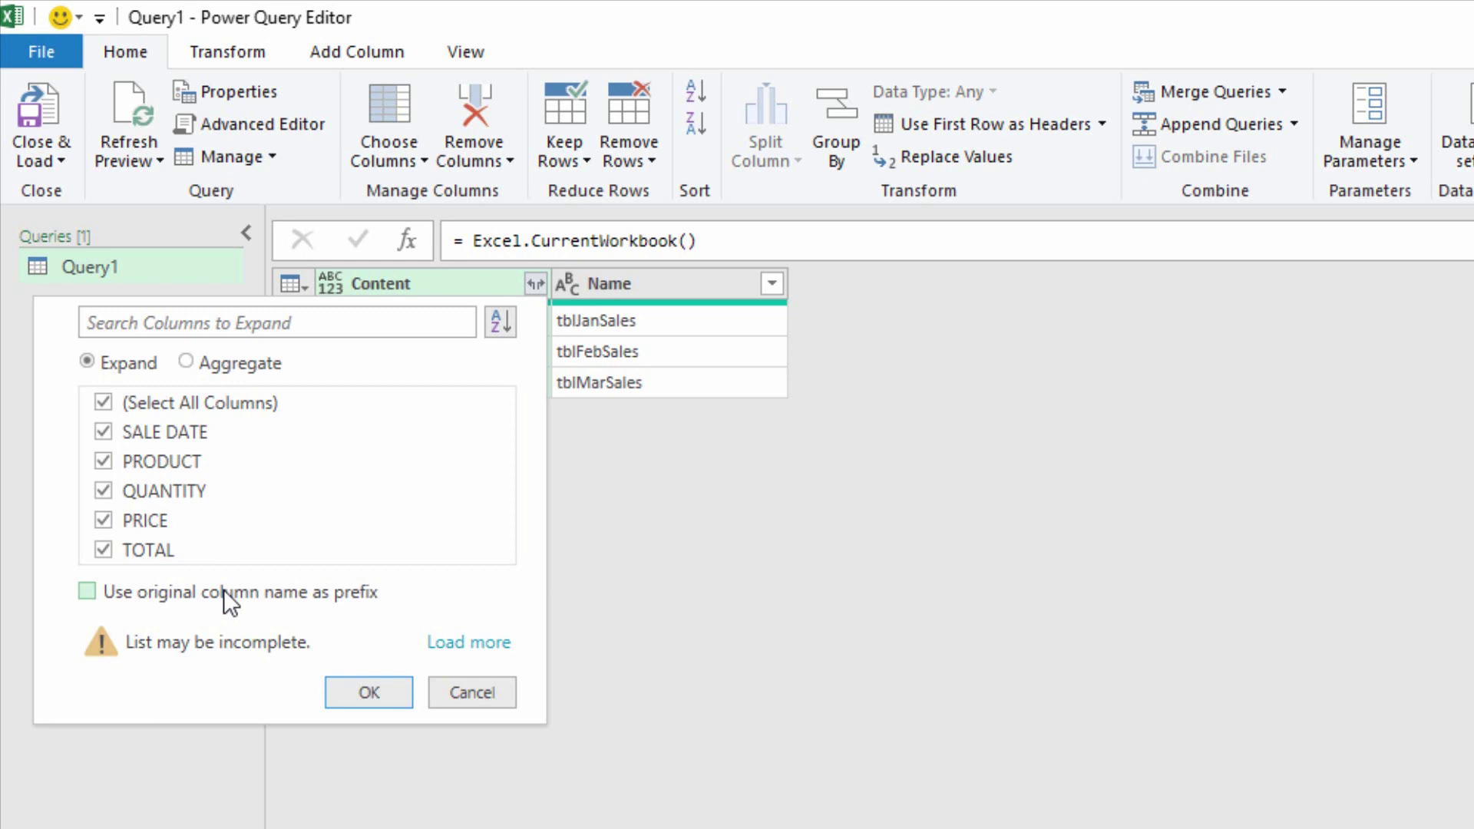
click(351, 699)
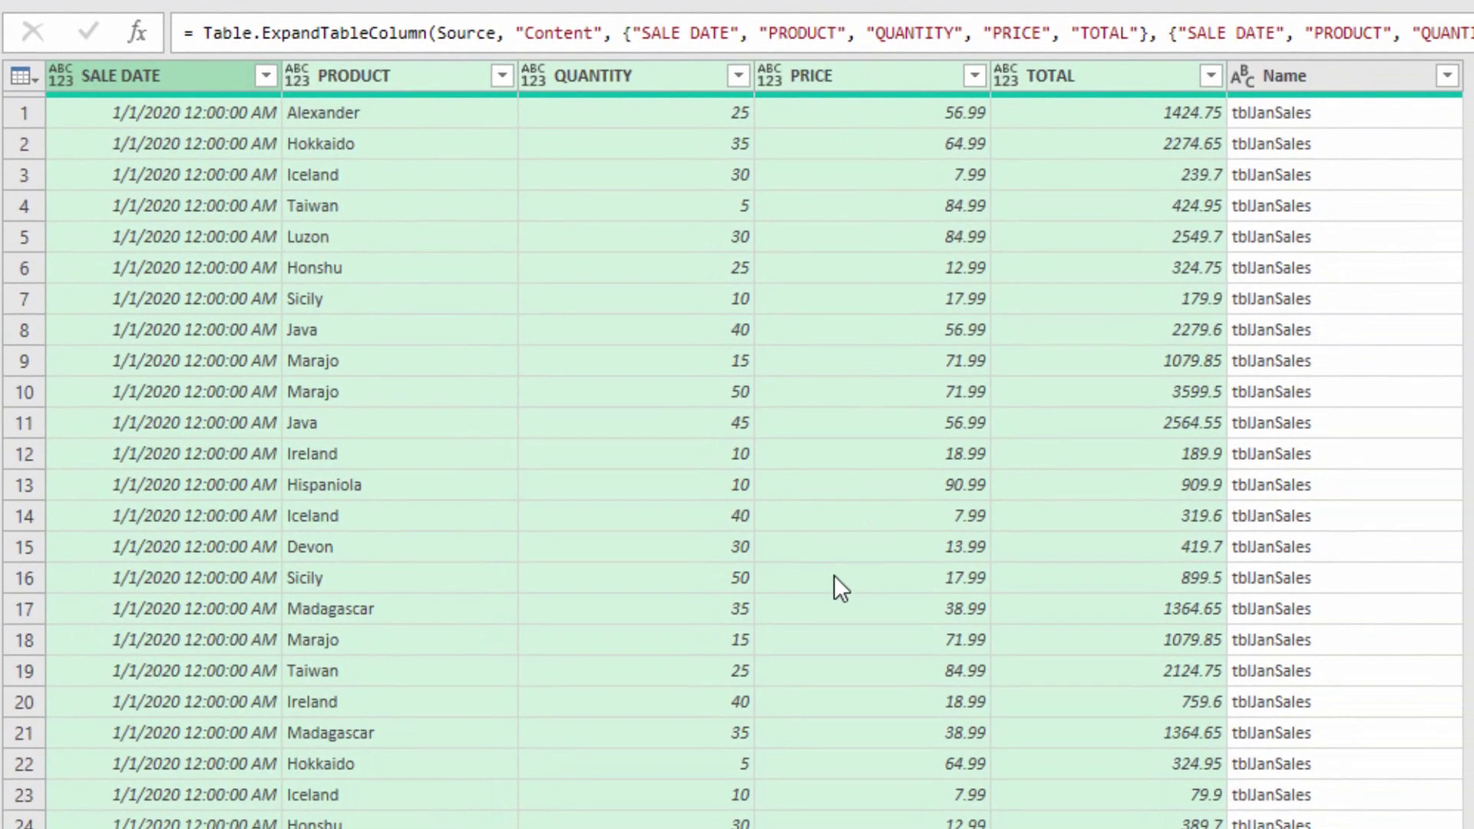
Step: Set SALE DATE to the Date type and PRODUCT to Text
click(266, 76)
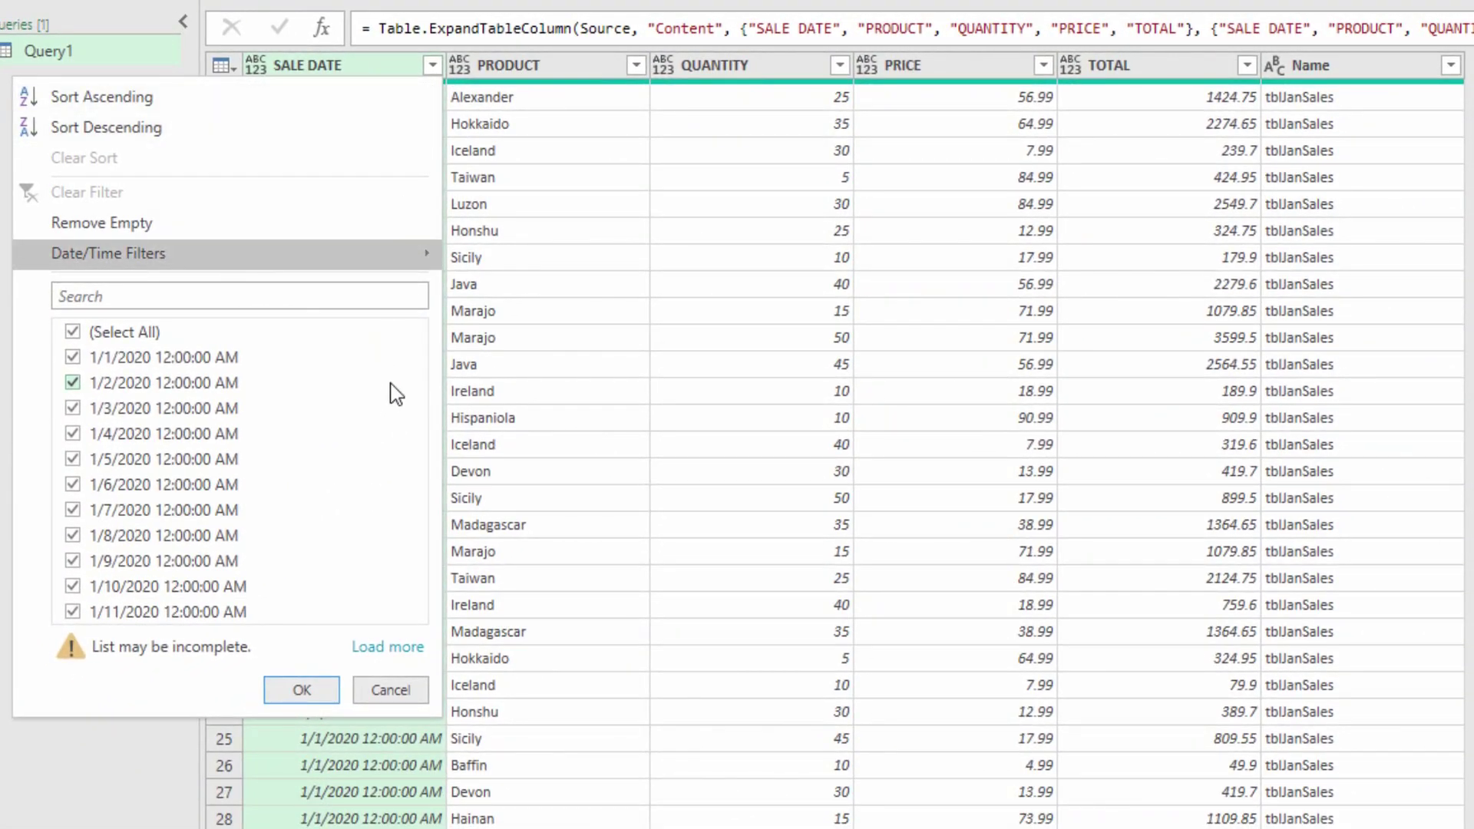
click(390, 689)
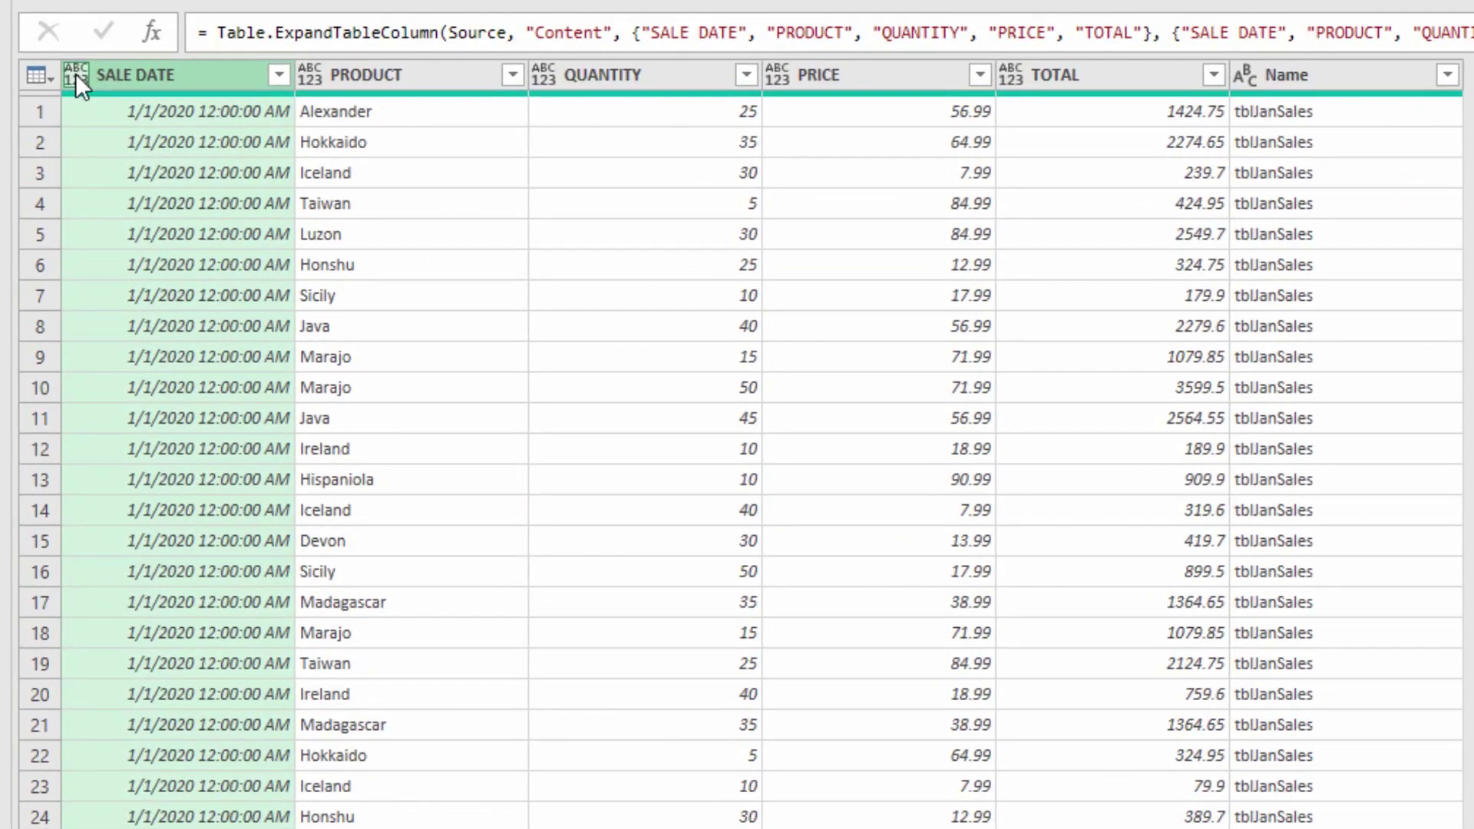
click(216, 67)
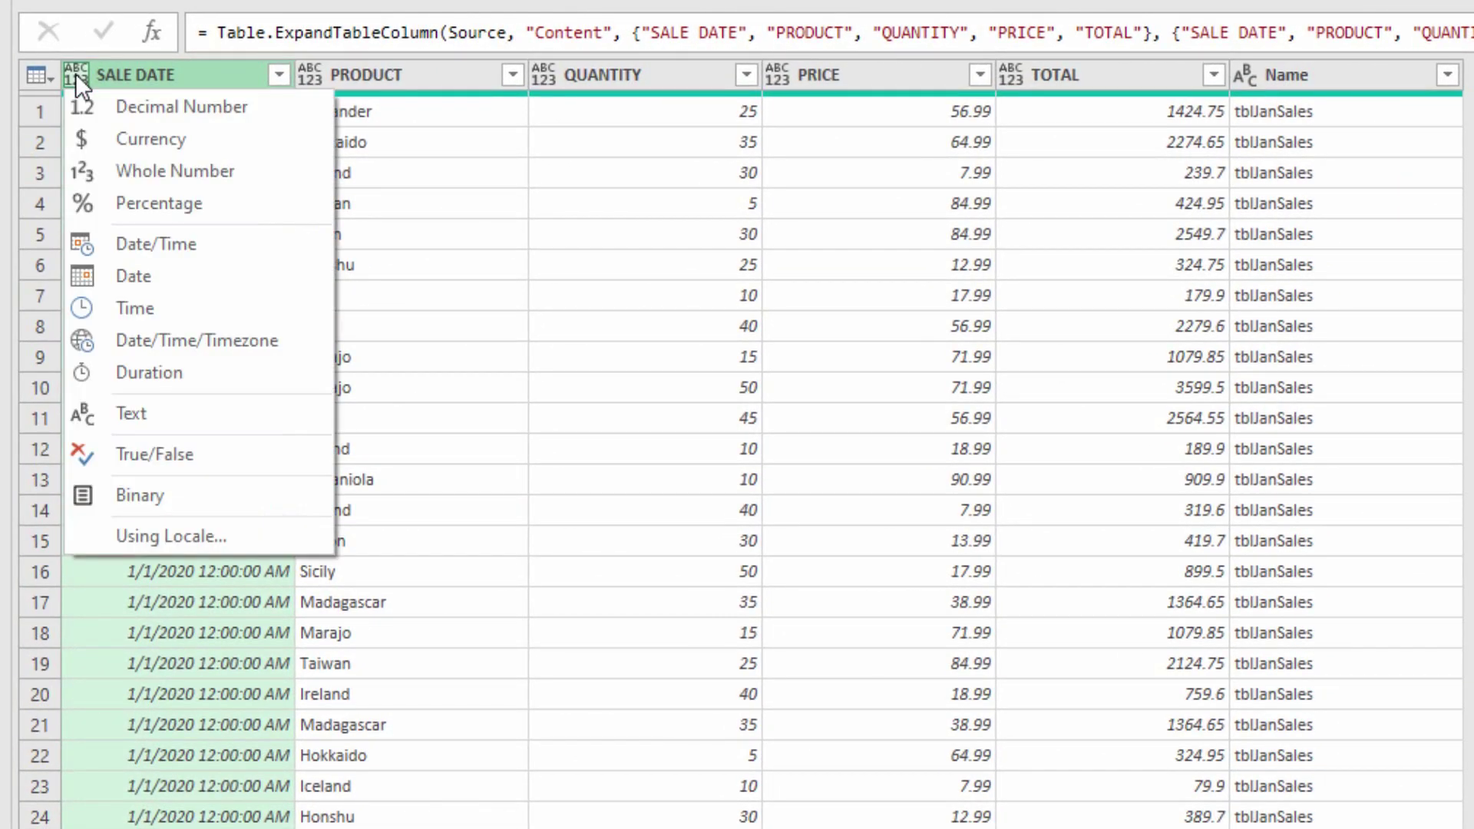
click(172, 273)
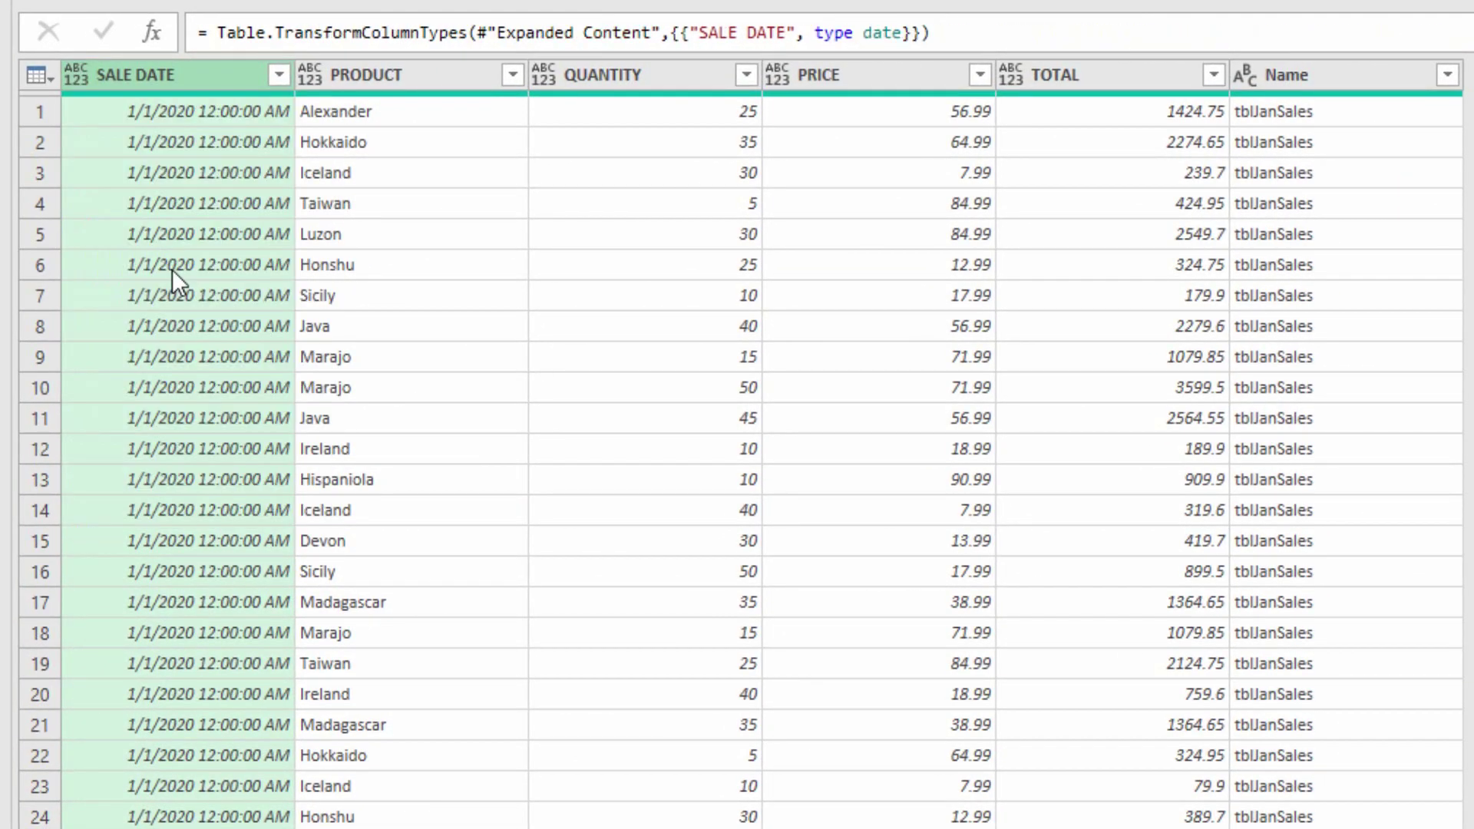
click(309, 74)
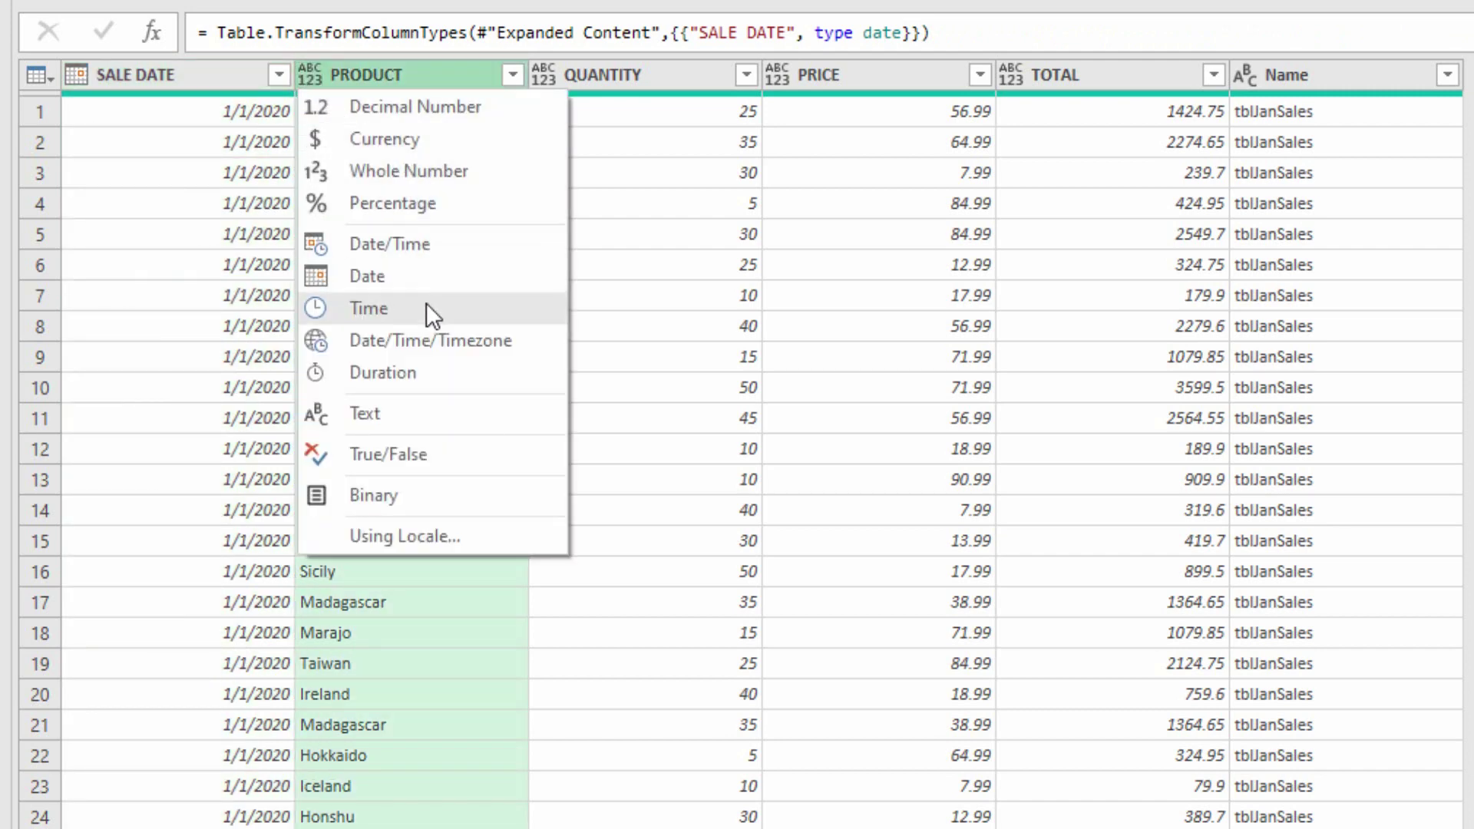
click(413, 417)
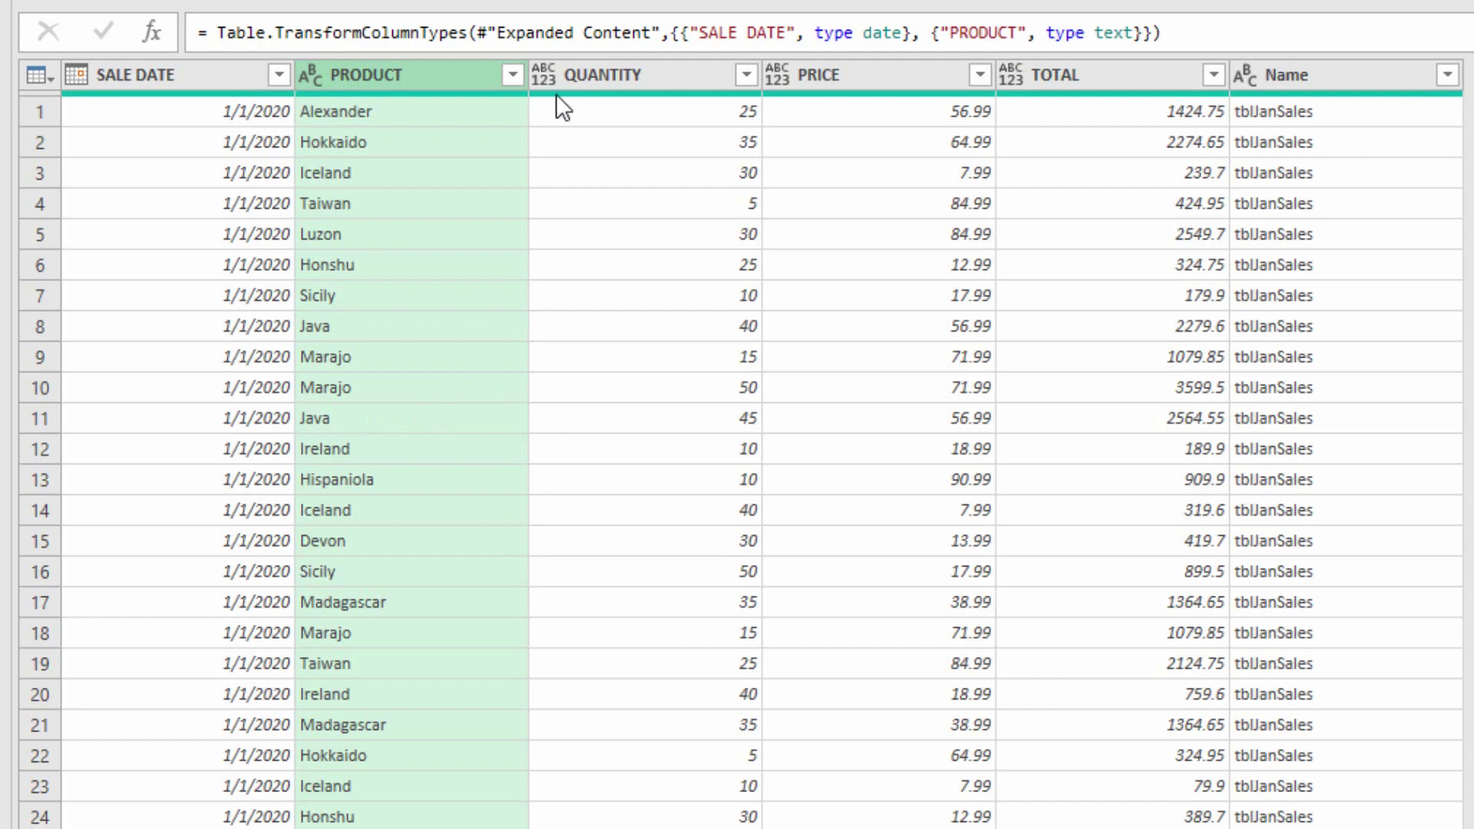
Step: Set QUANTITY to Decimal Number and PRICE and TOTAL to Currency
click(544, 75)
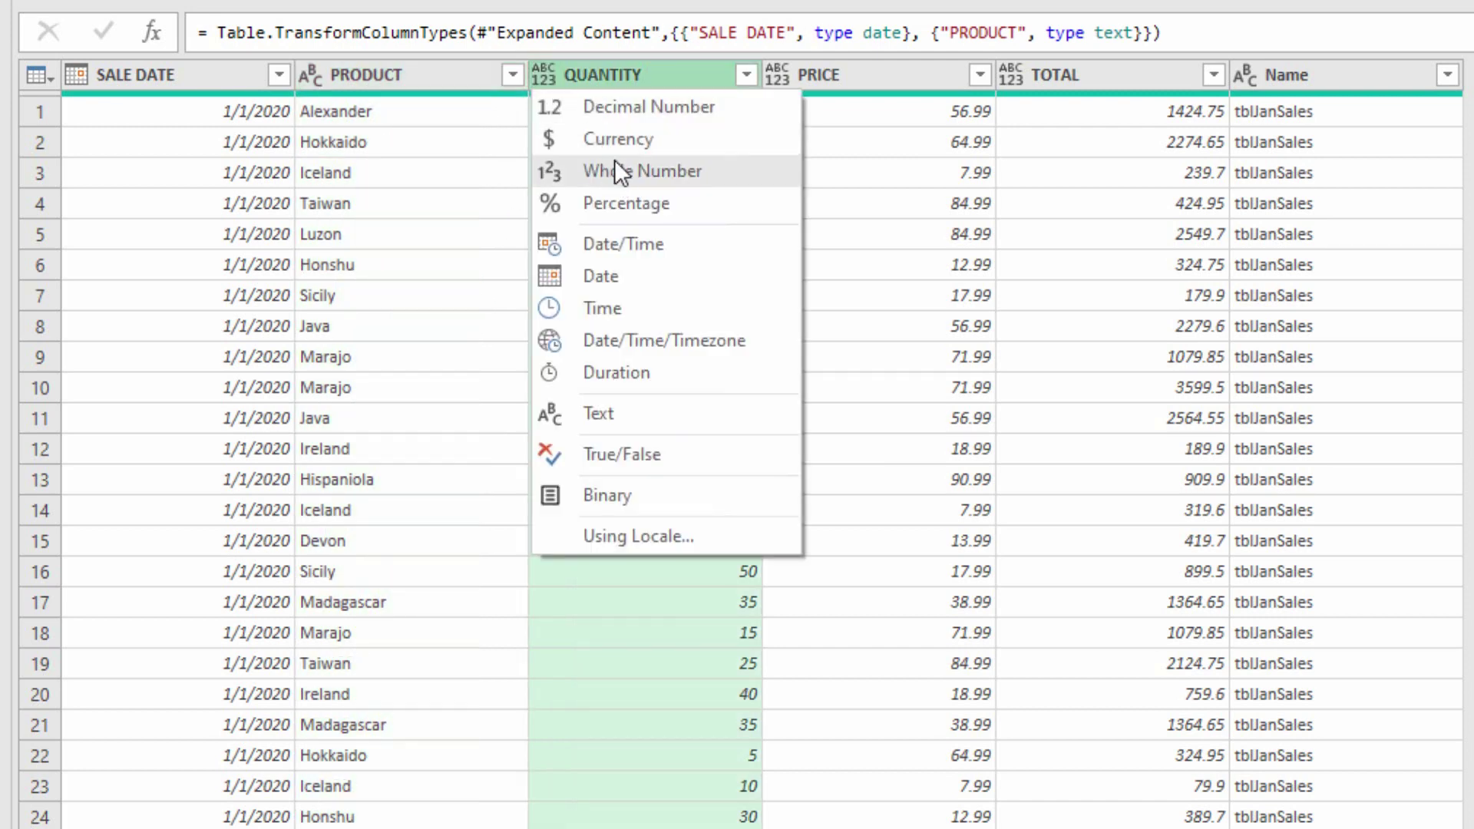
click(645, 107)
click(782, 77)
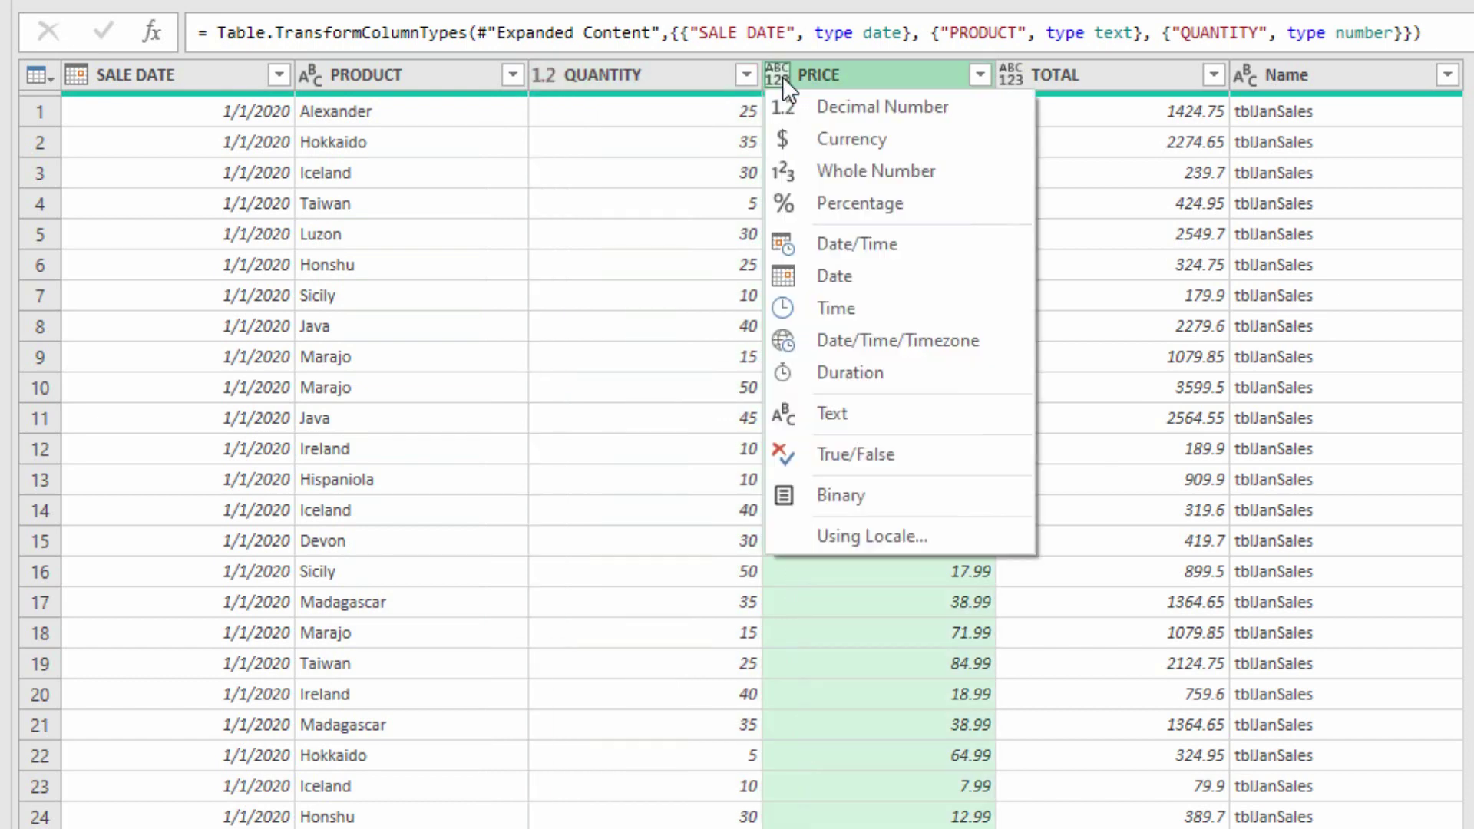
click(834, 149)
click(1014, 72)
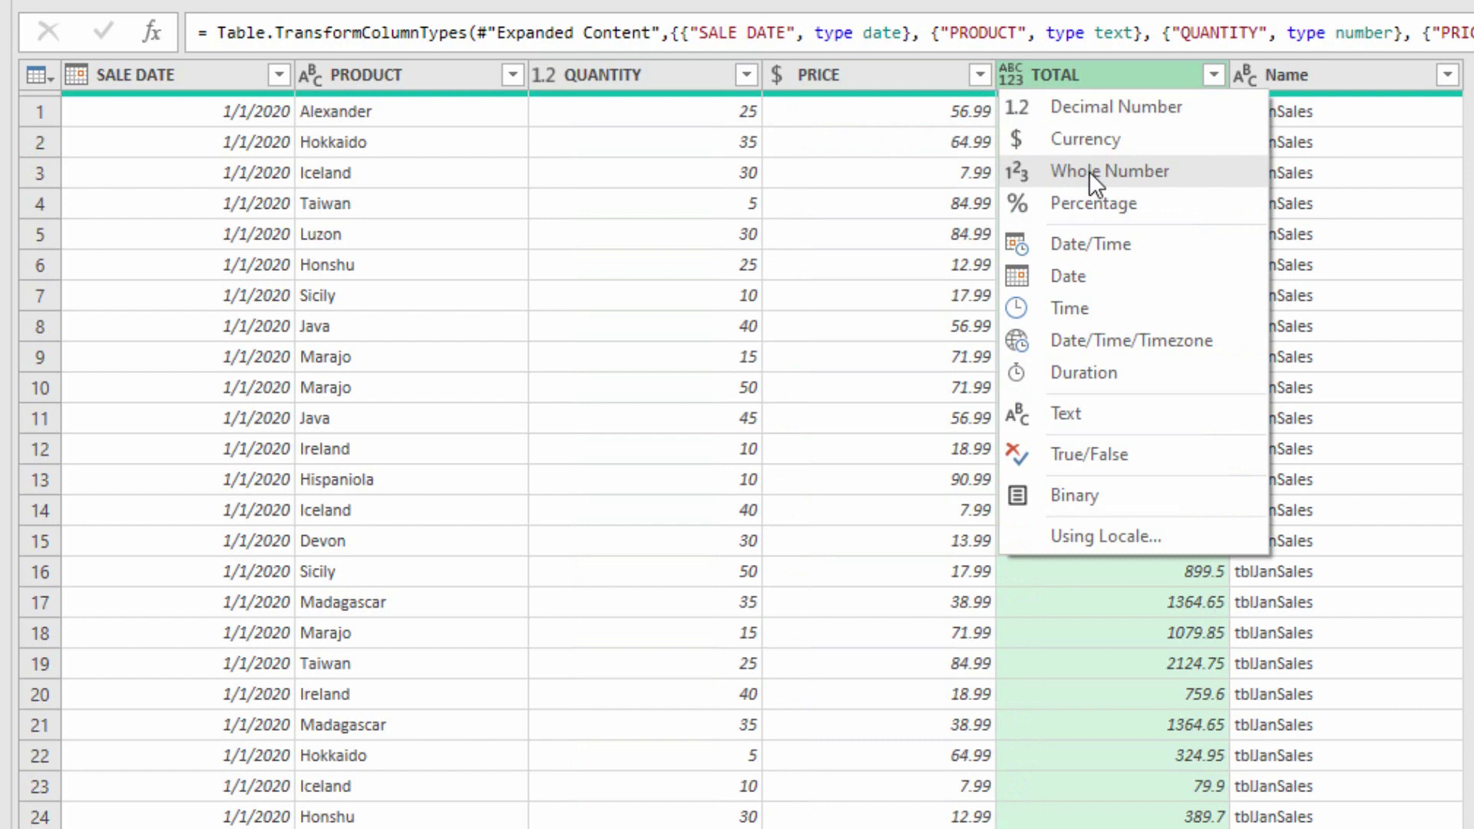
click(1097, 143)
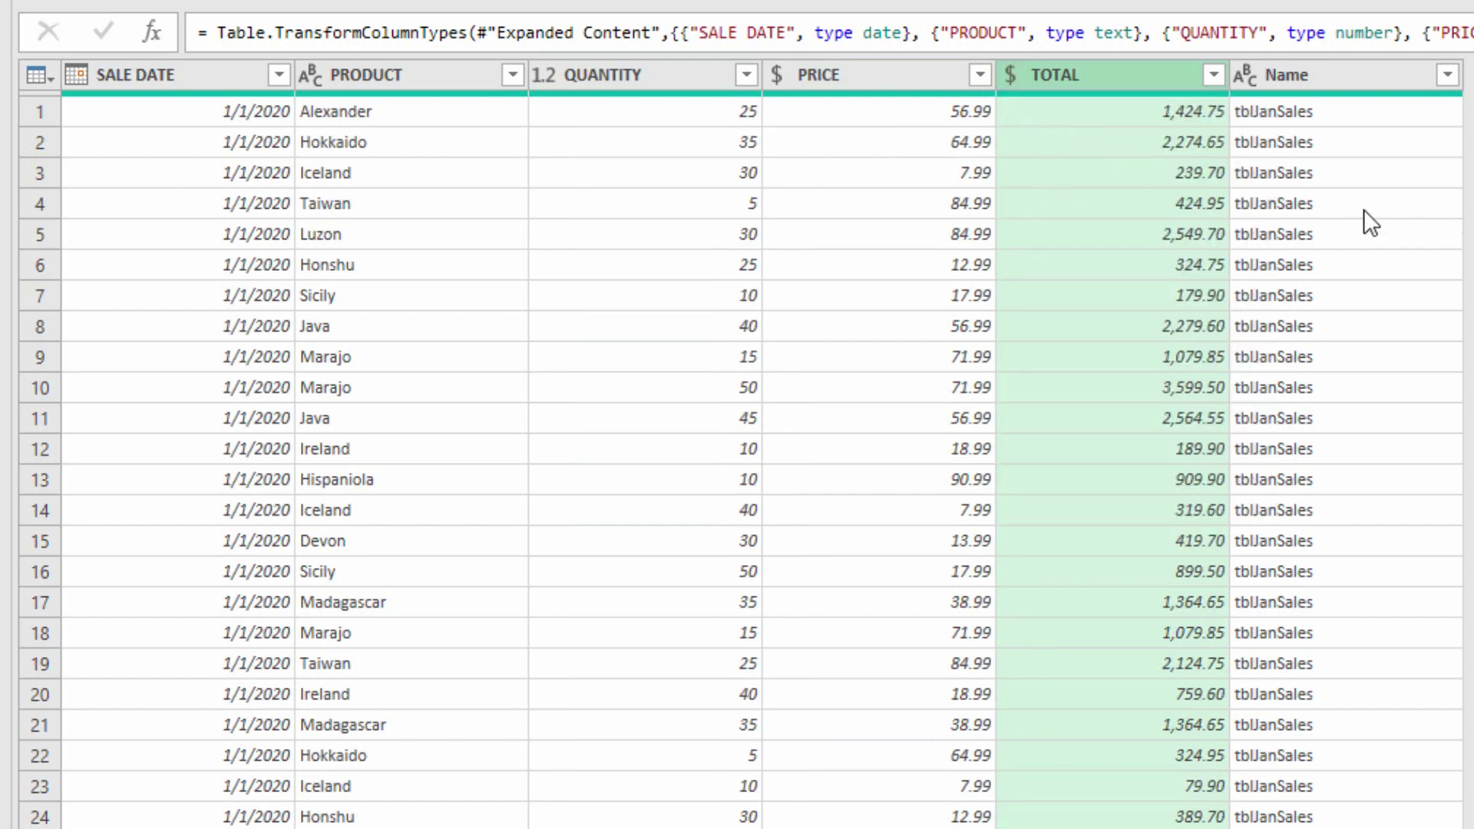
click(1368, 77)
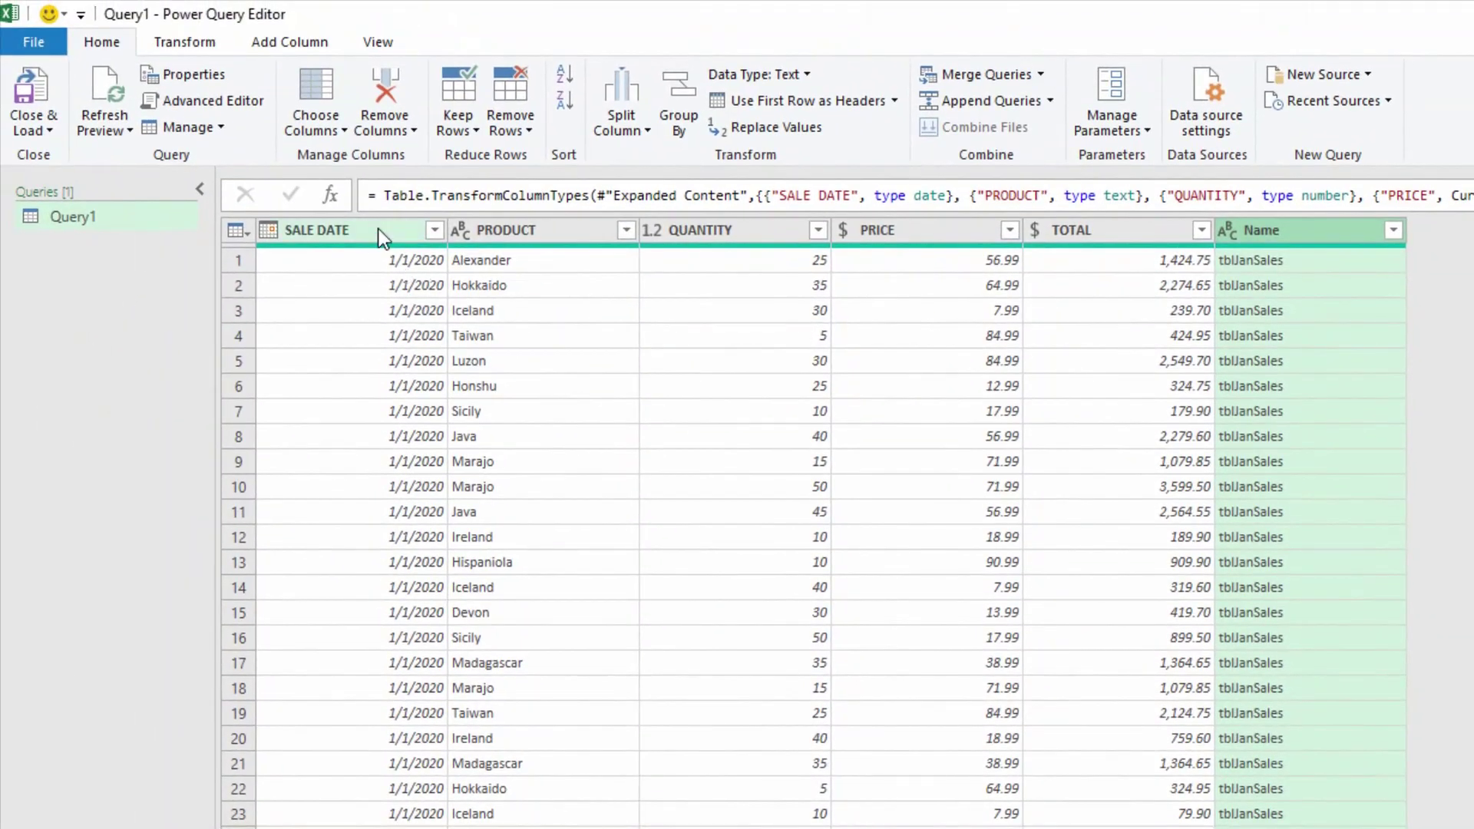
Step: Add a Month Name column derived from SALE DATE
click(377, 228)
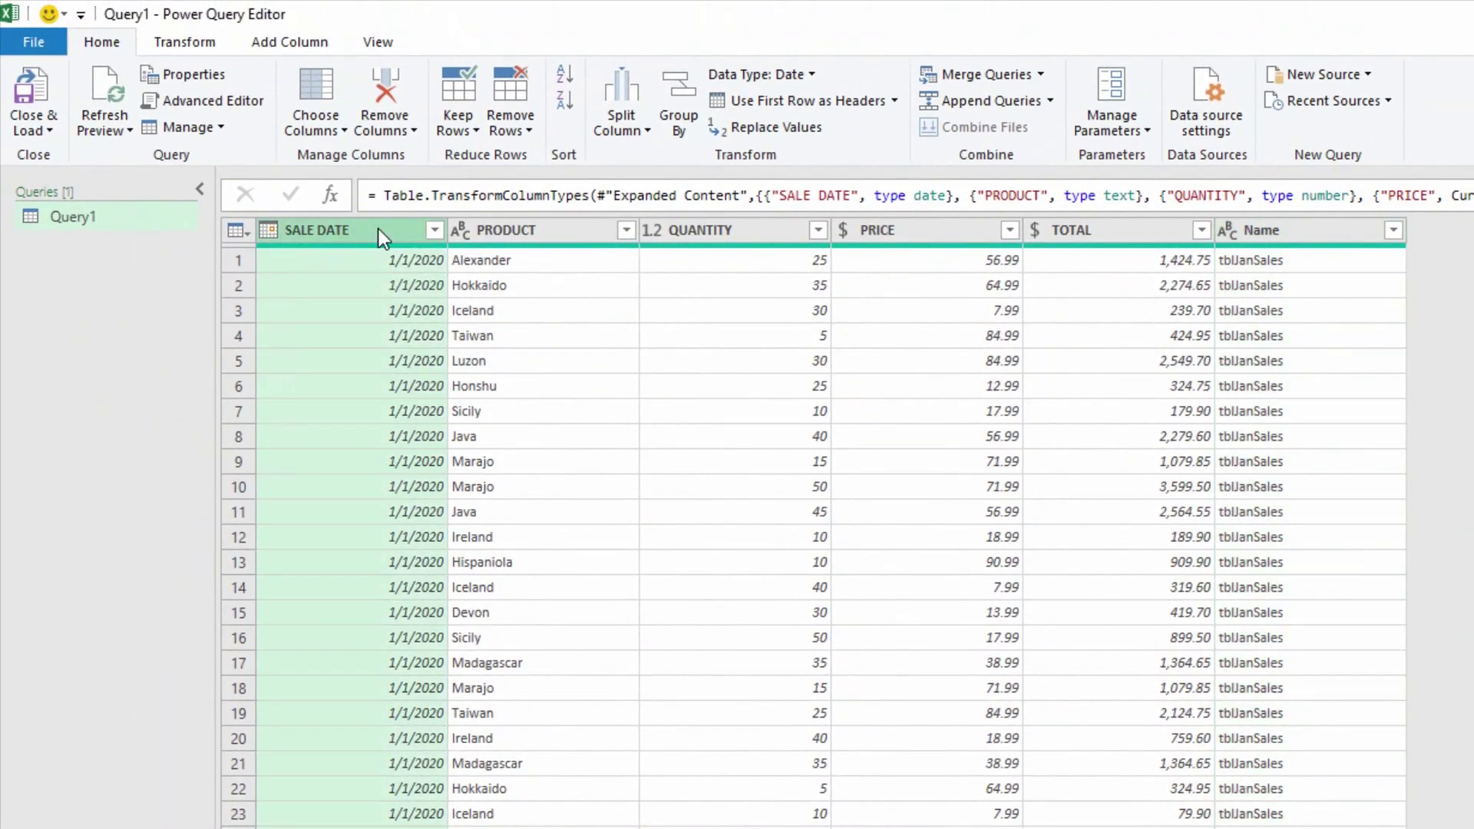
click(290, 45)
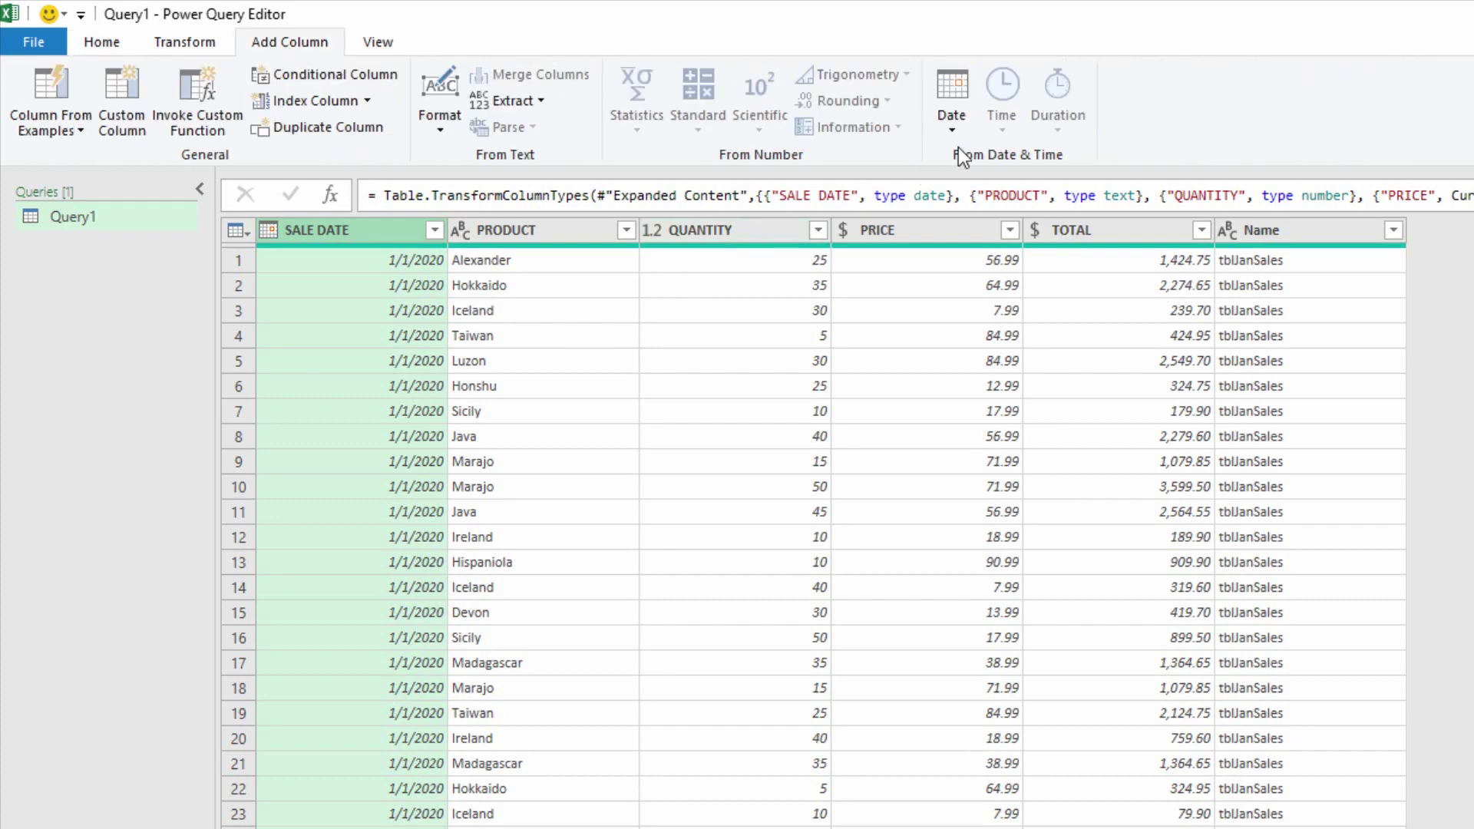
click(961, 127)
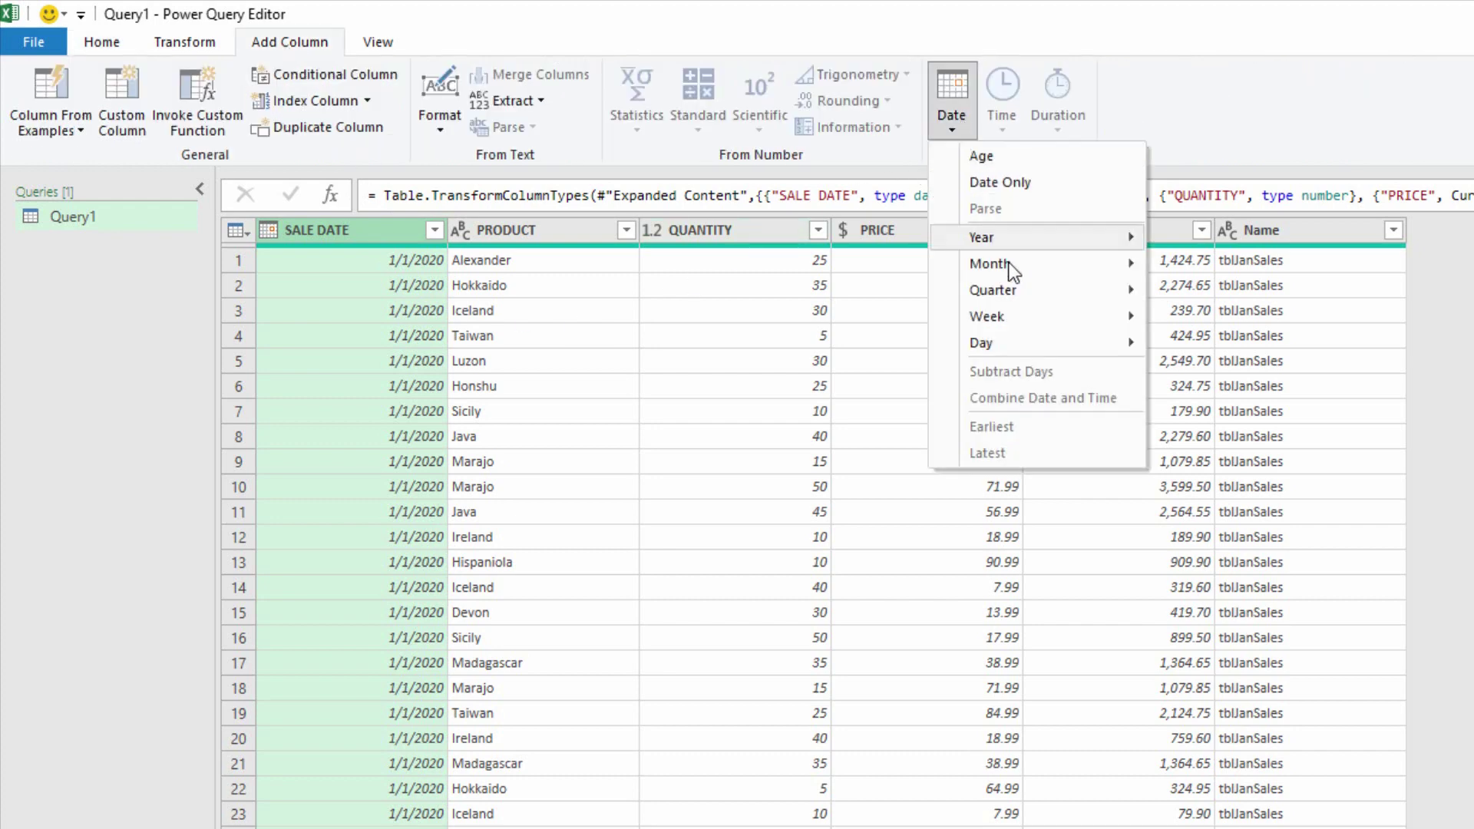
mouse_move(1047, 270)
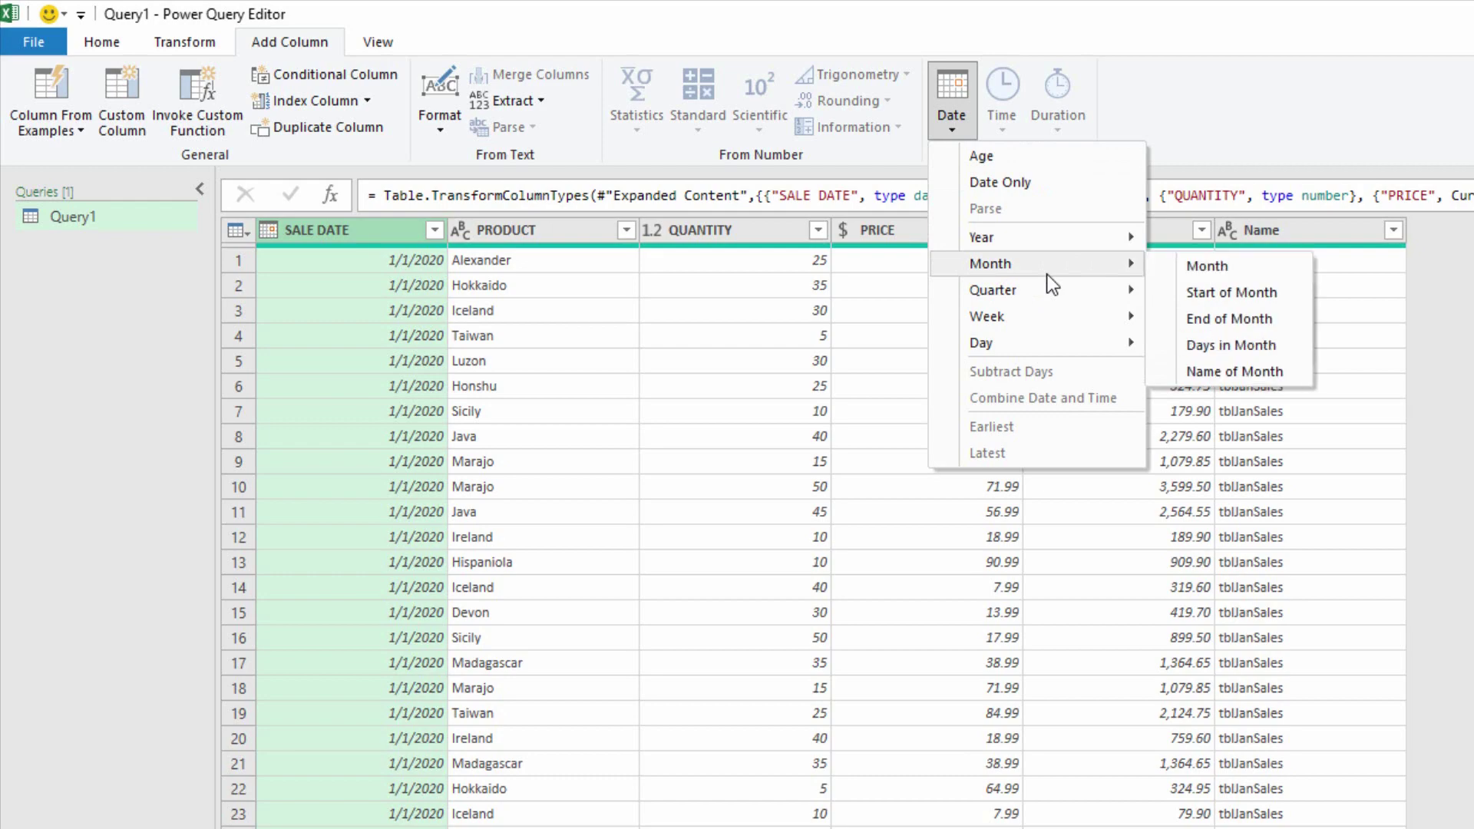
click(1243, 379)
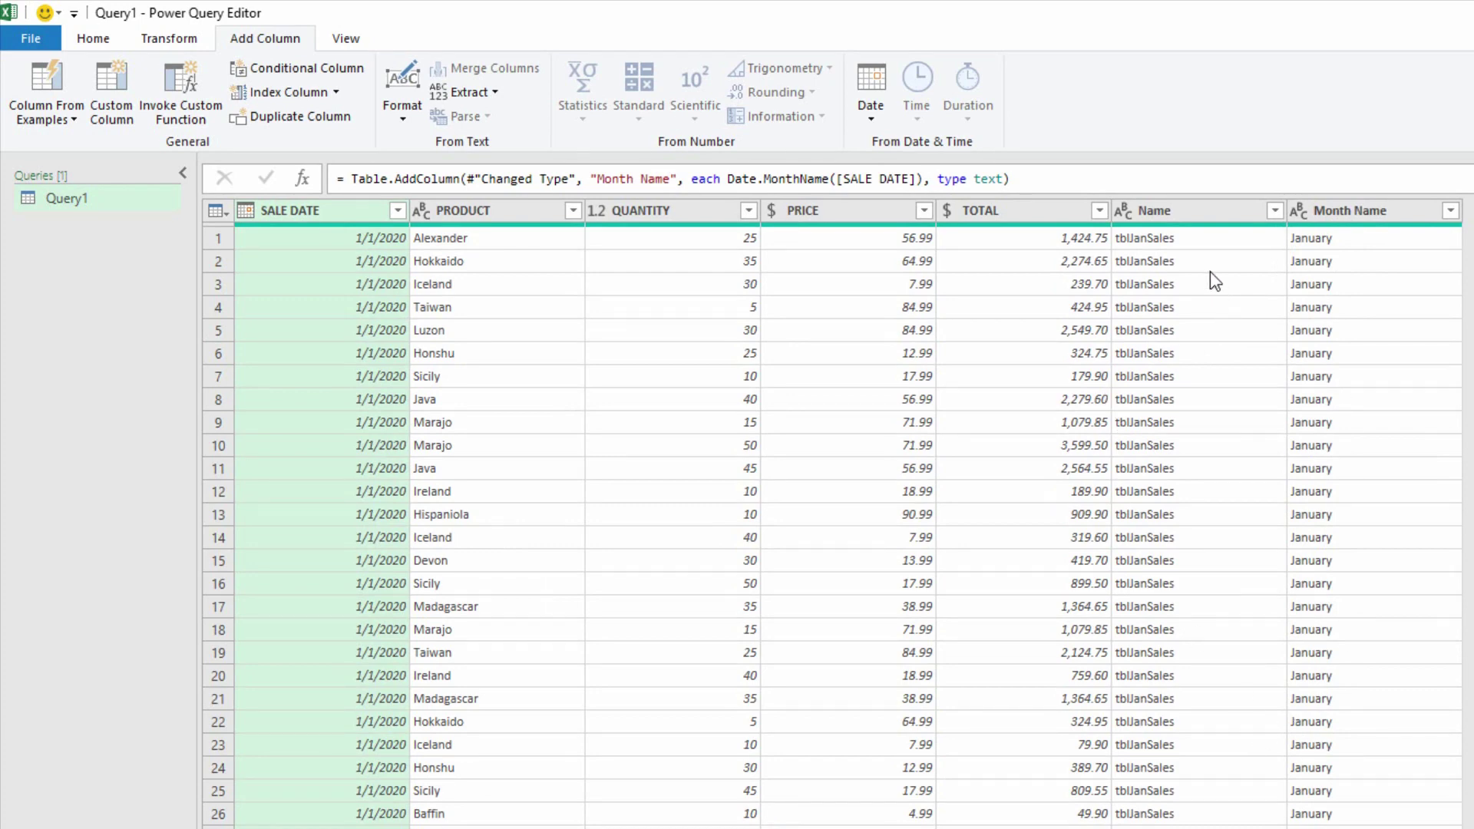
Step: Remove the Name column and move Month Name to the front, before SALE DATE
right_click(1177, 209)
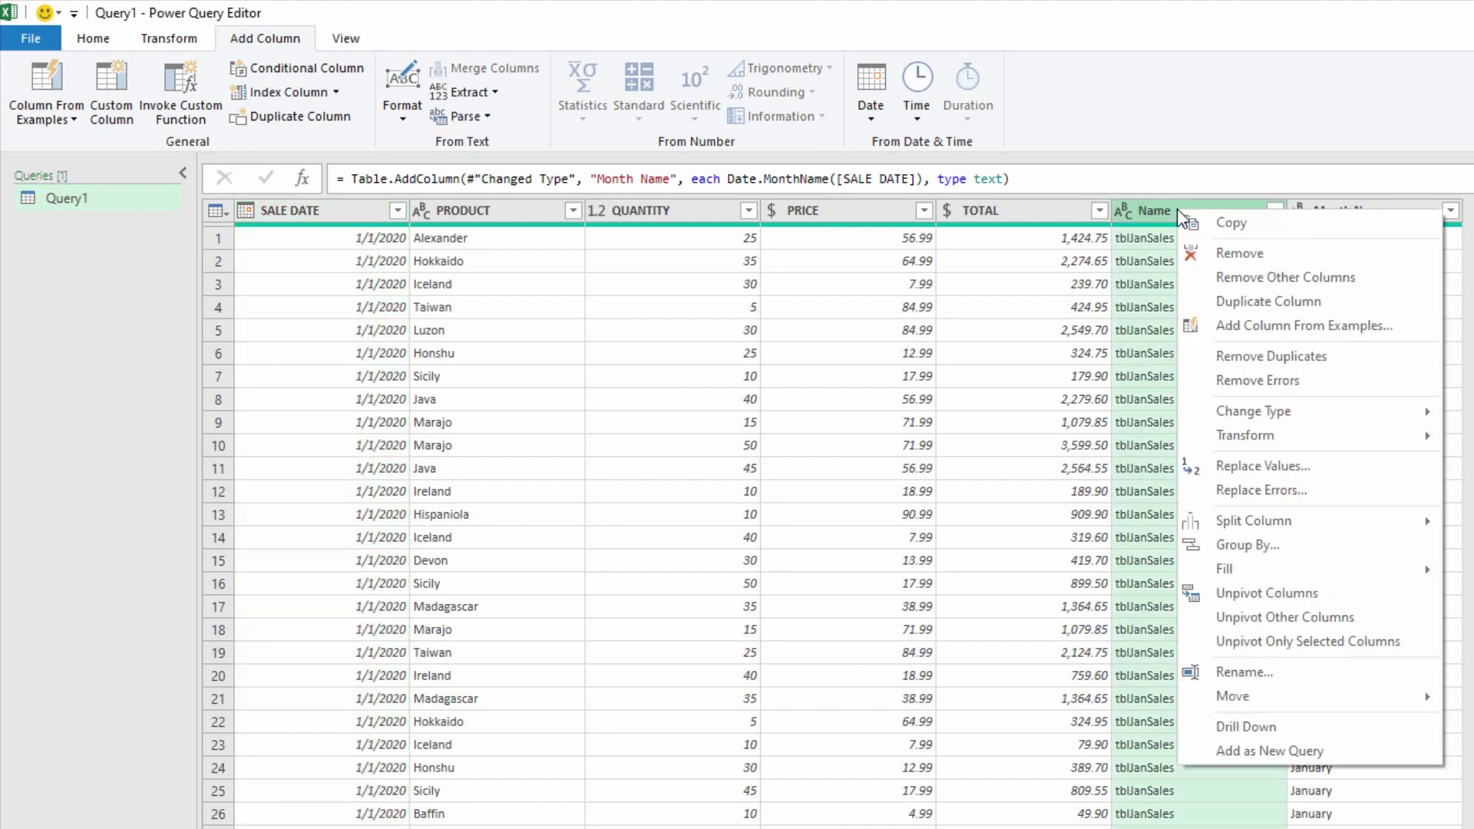
click(1213, 253)
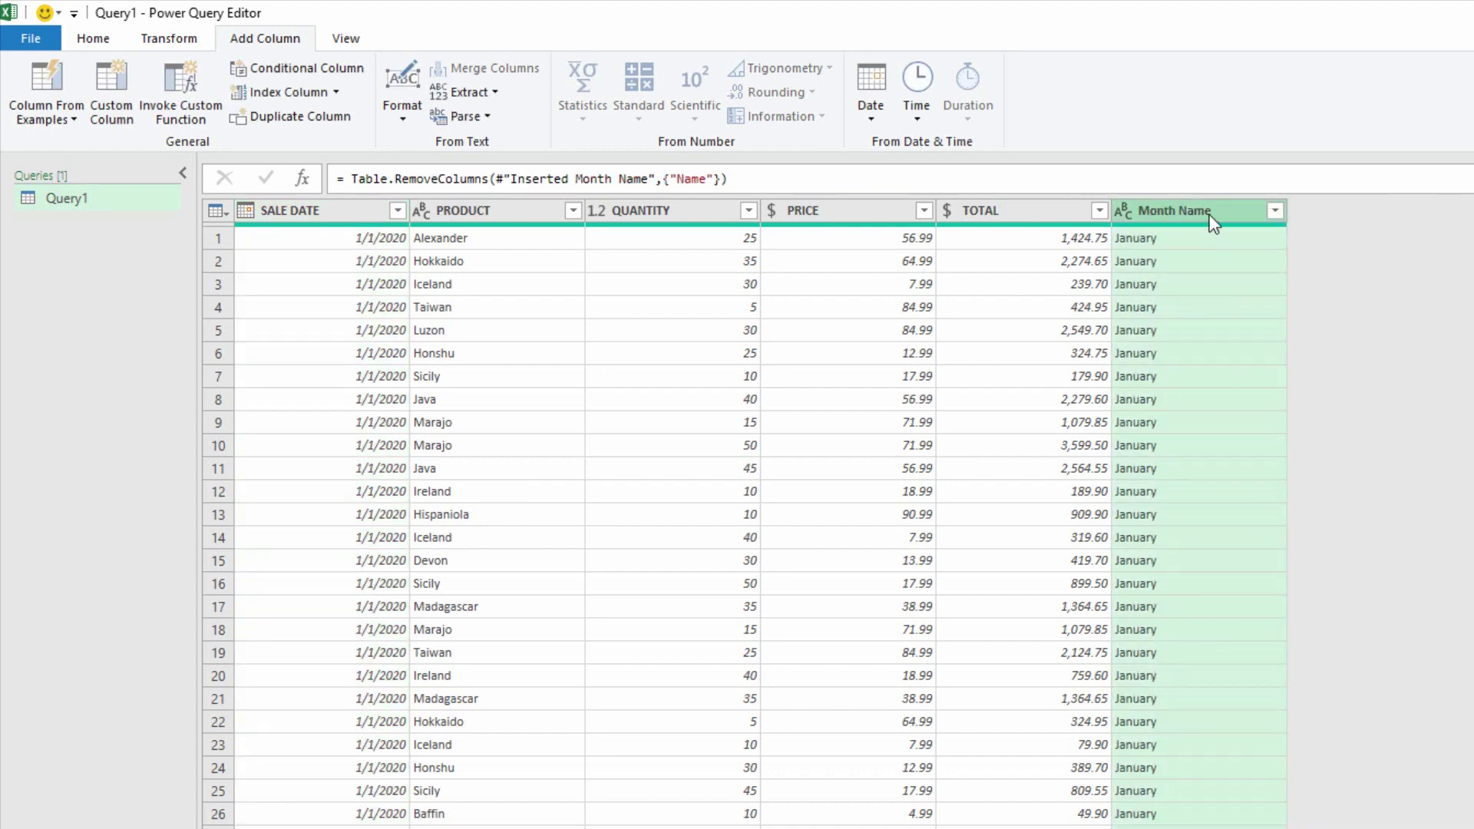
drag(1211, 221, 281, 212)
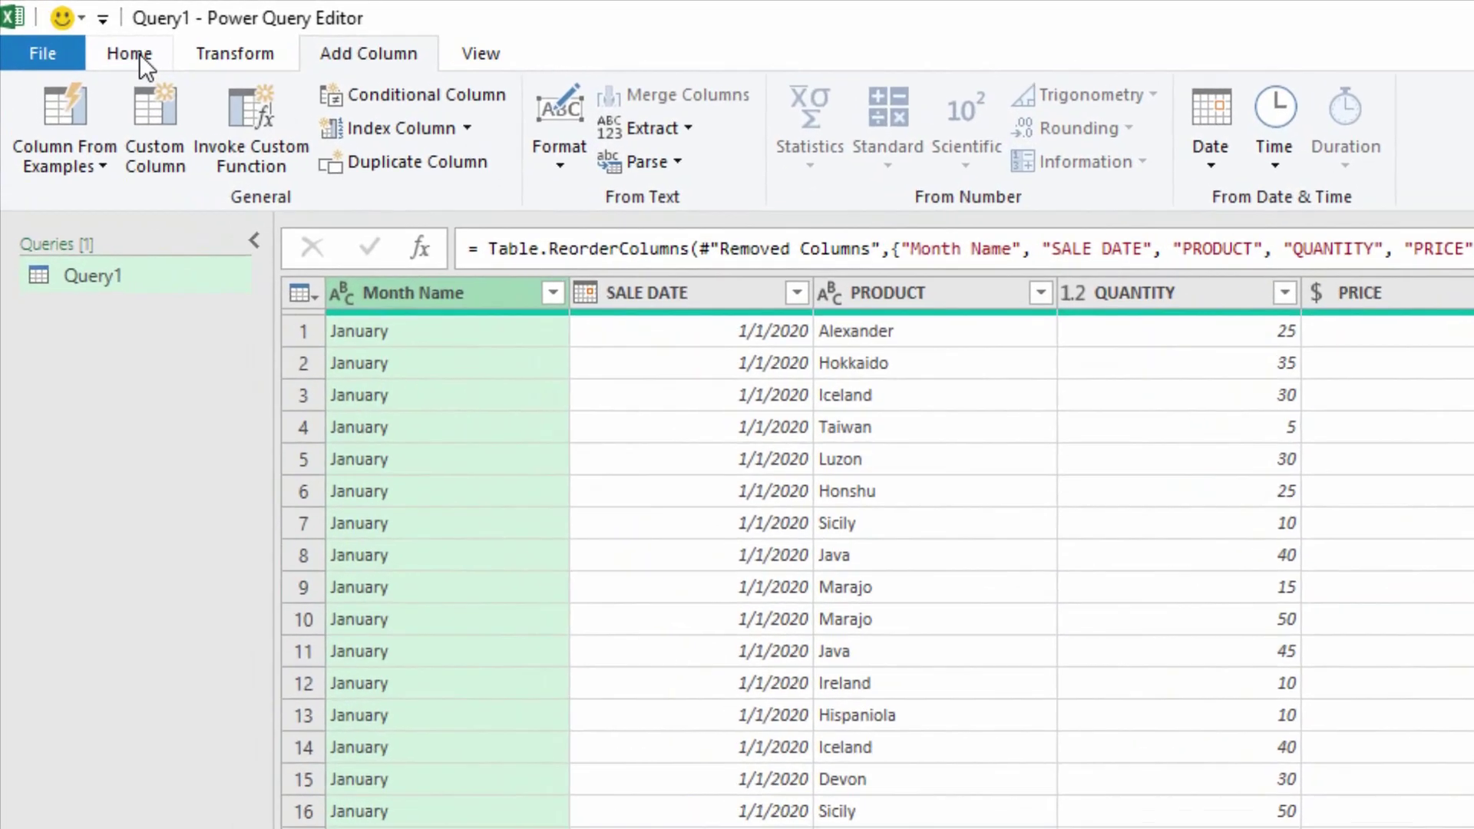
Step: Close & Load the query as a PivotTable Report on the existing worksheet at $B$3
click(100, 38)
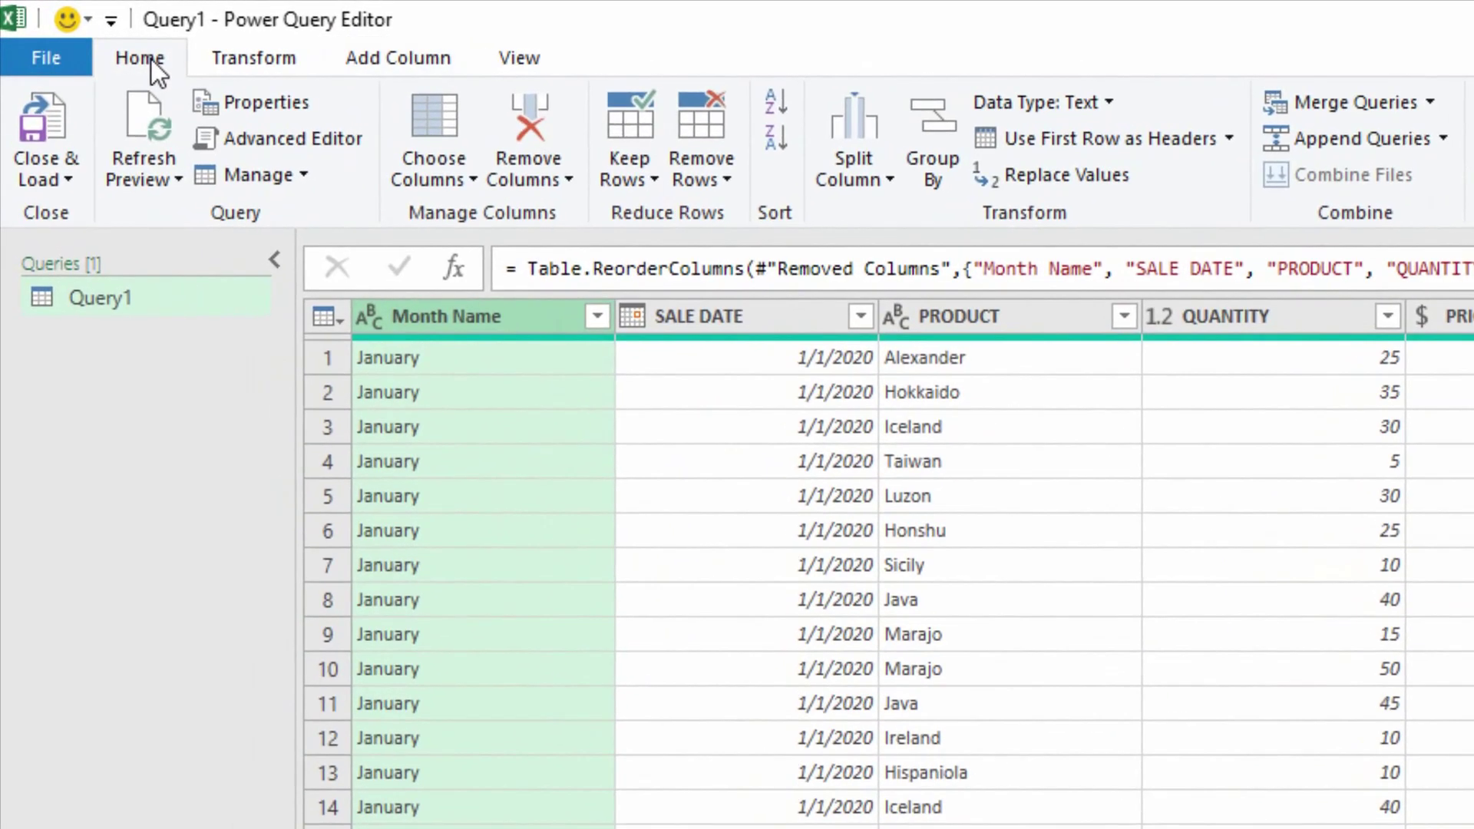
click(56, 178)
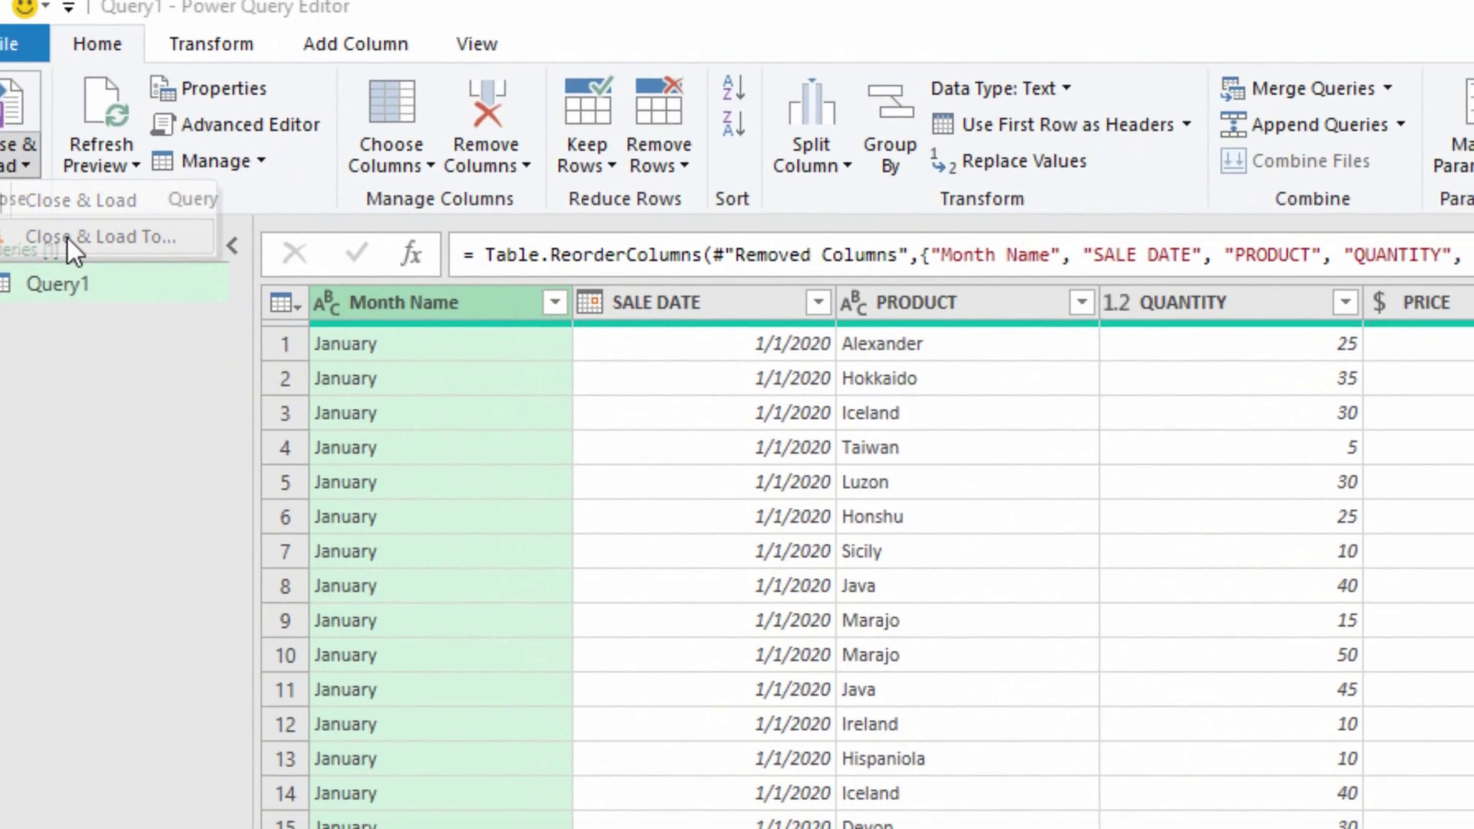
click(109, 252)
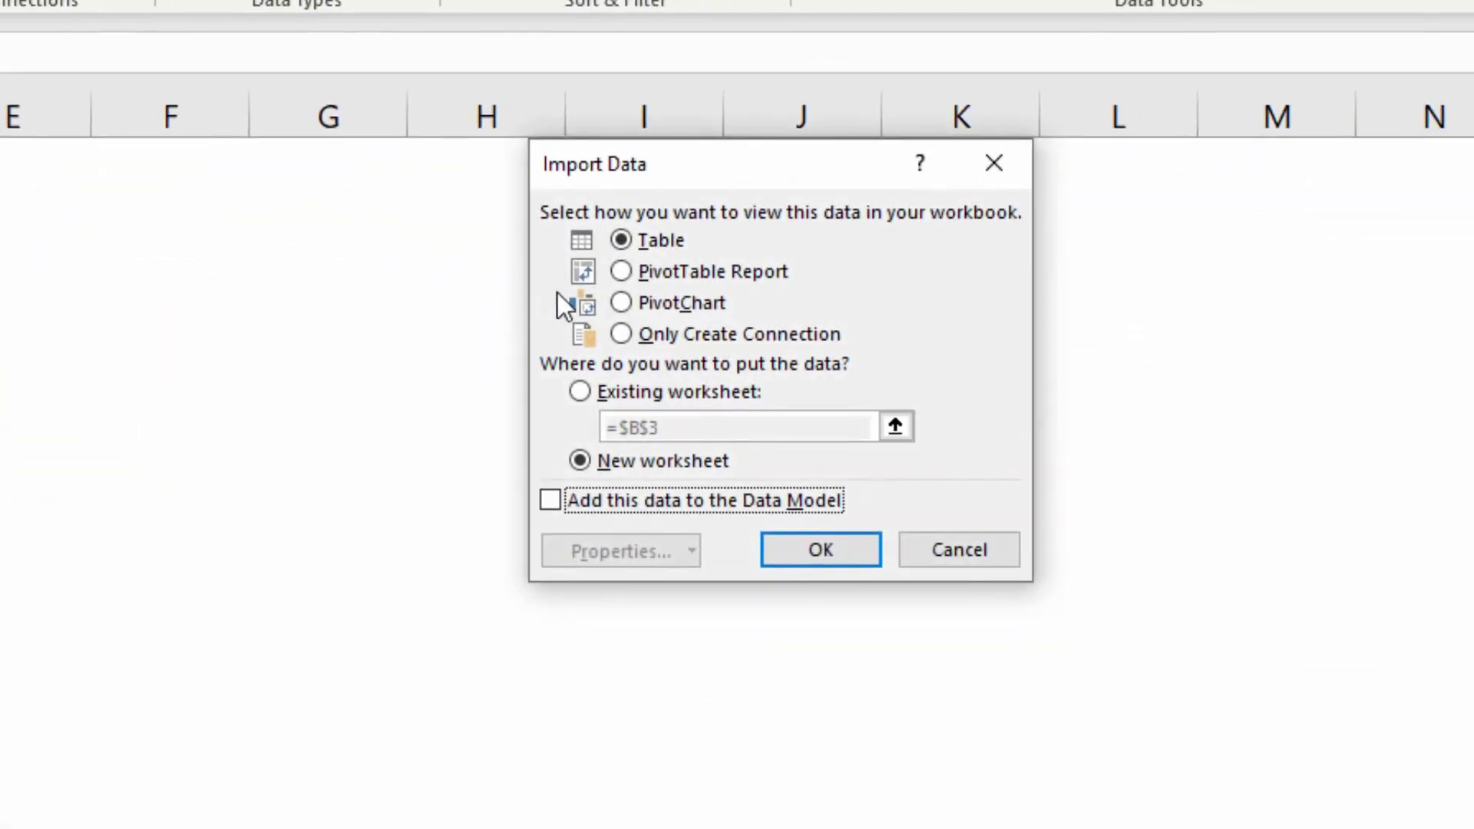
click(633, 273)
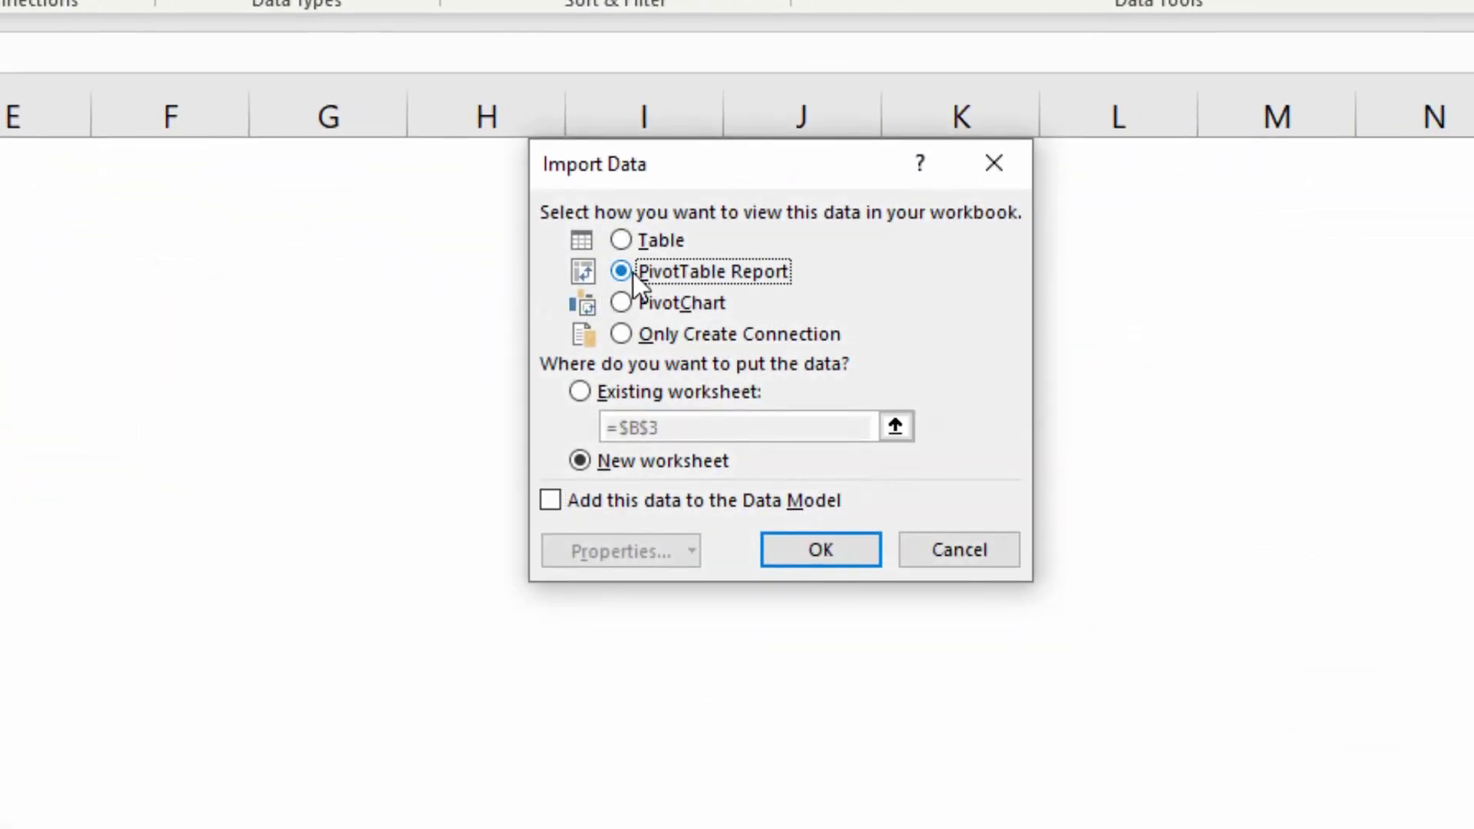
click(614, 392)
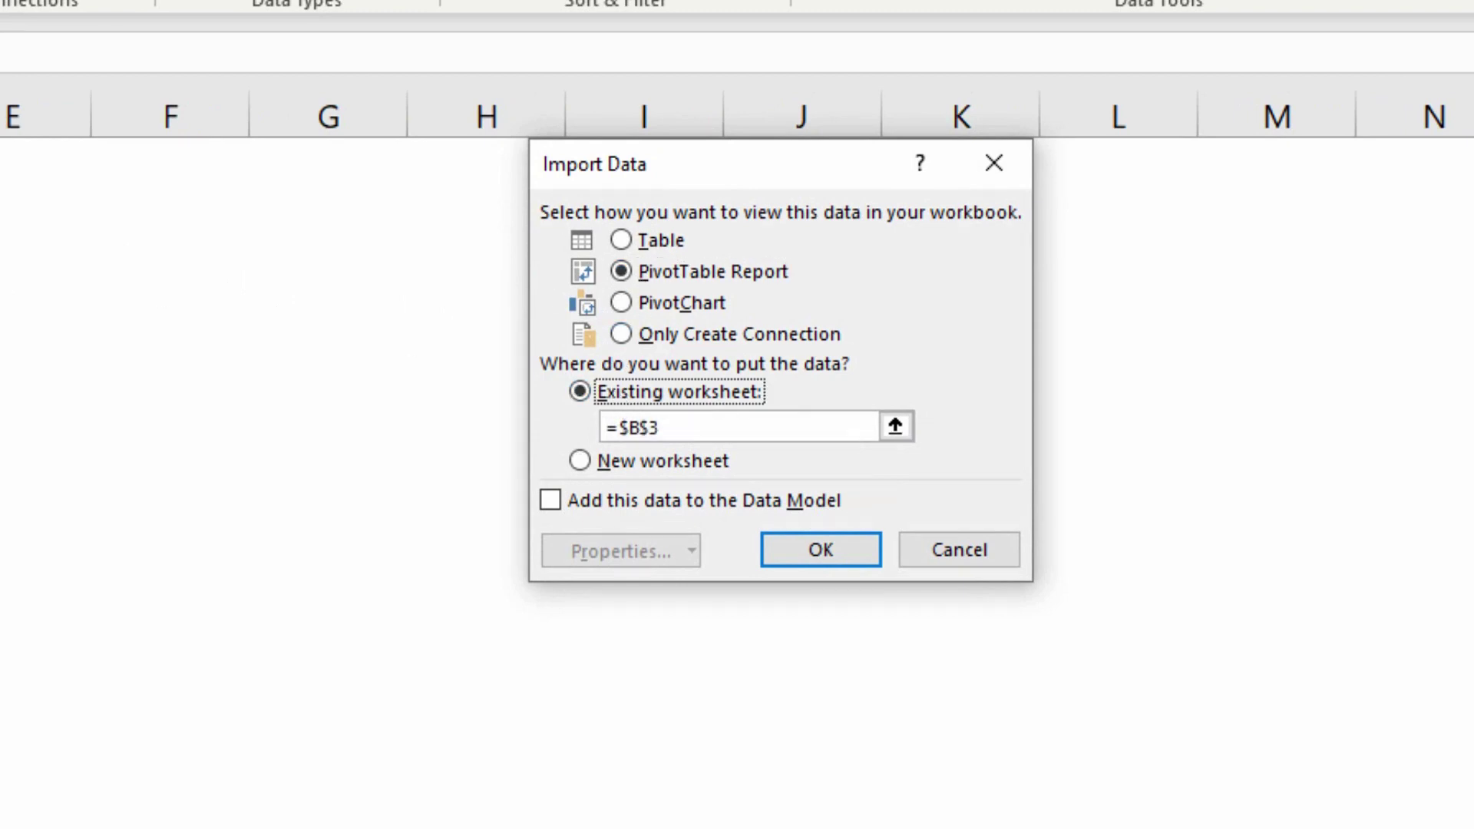
click(817, 552)
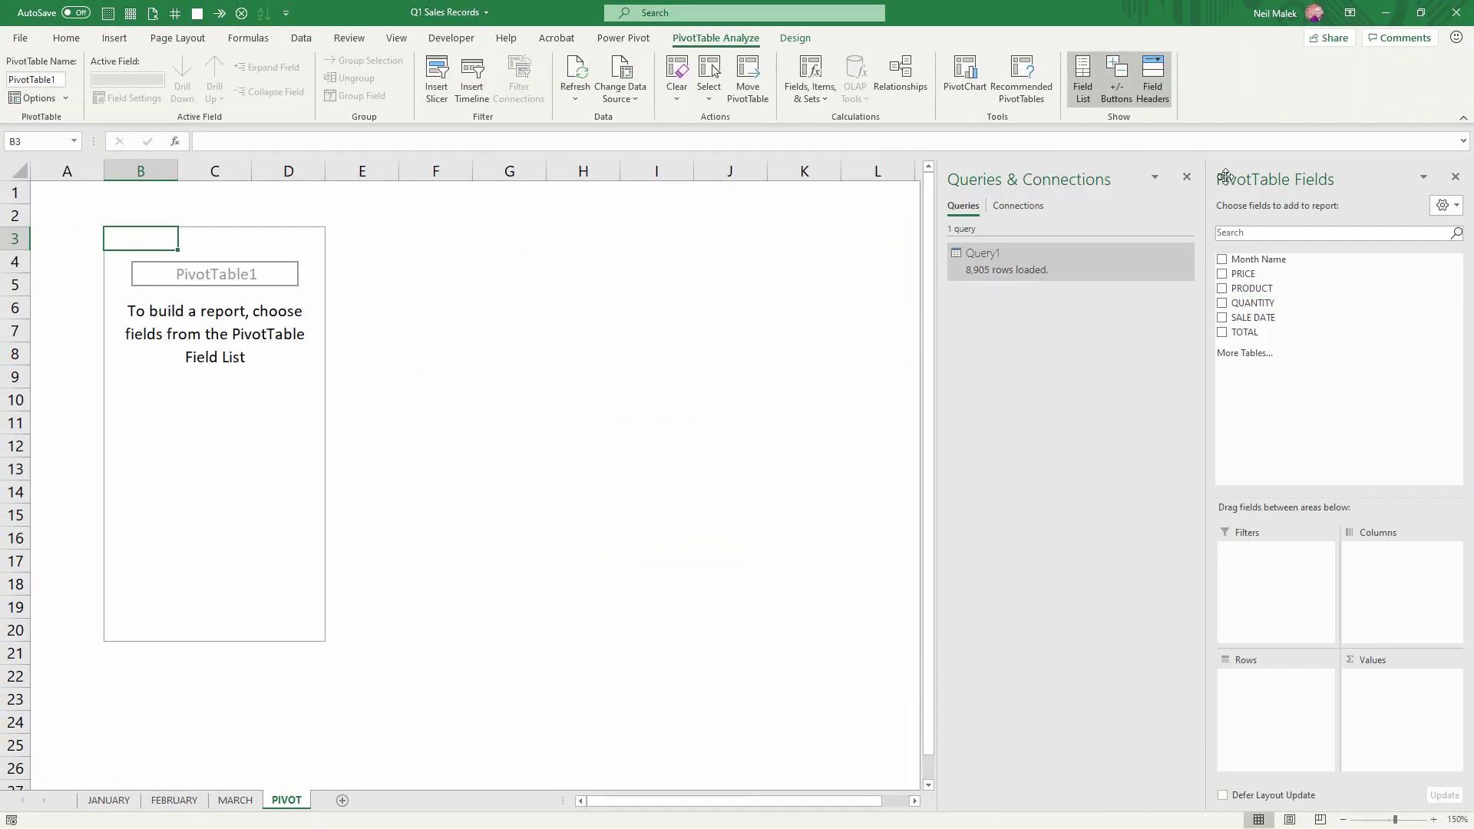
Step: Put TOTAL in Values and PRODUCT in Rows, sorted by Sum of TOTAL largest to smallest
click(1187, 178)
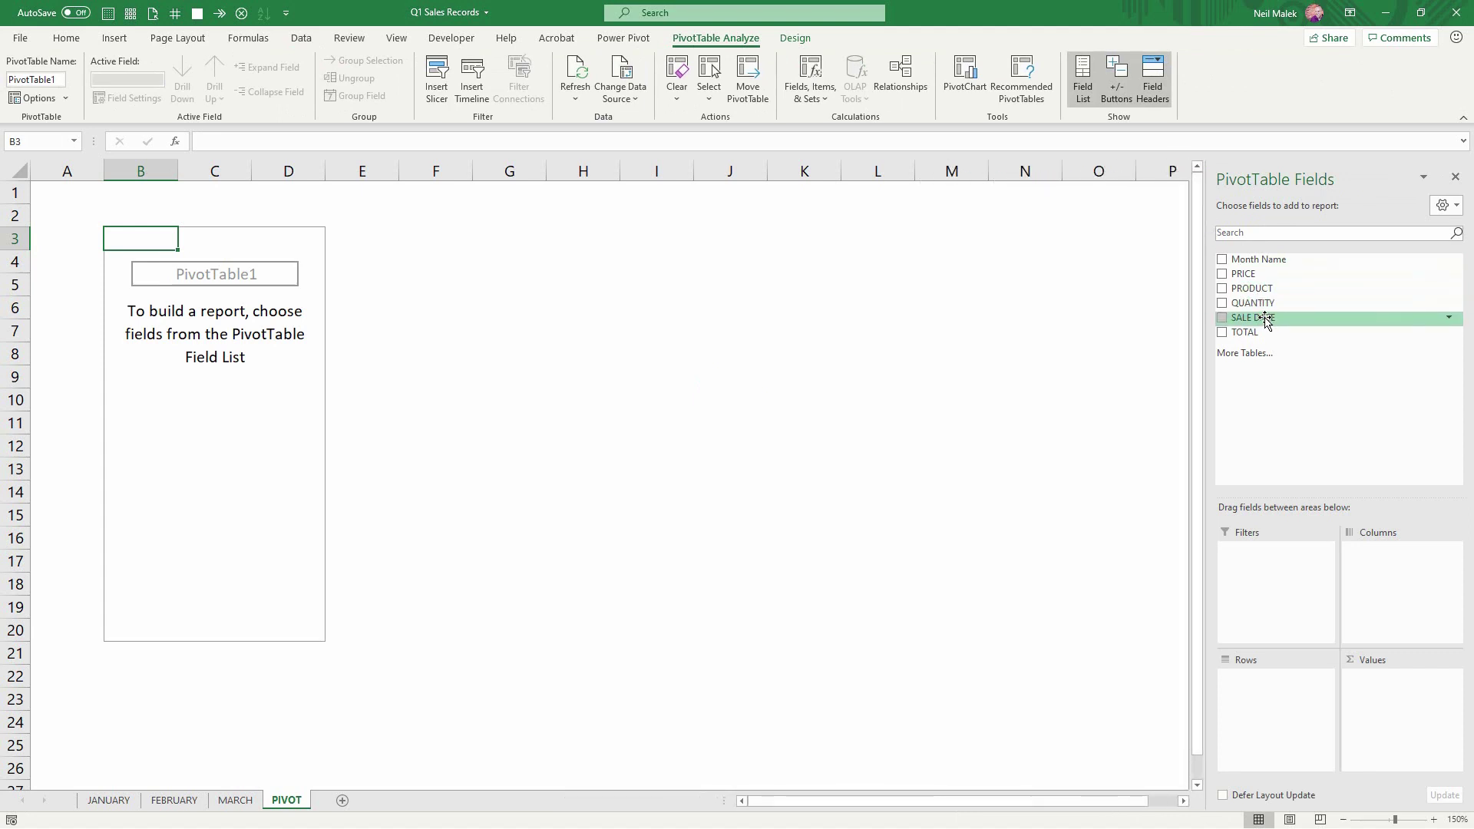
drag(1245, 331, 1382, 685)
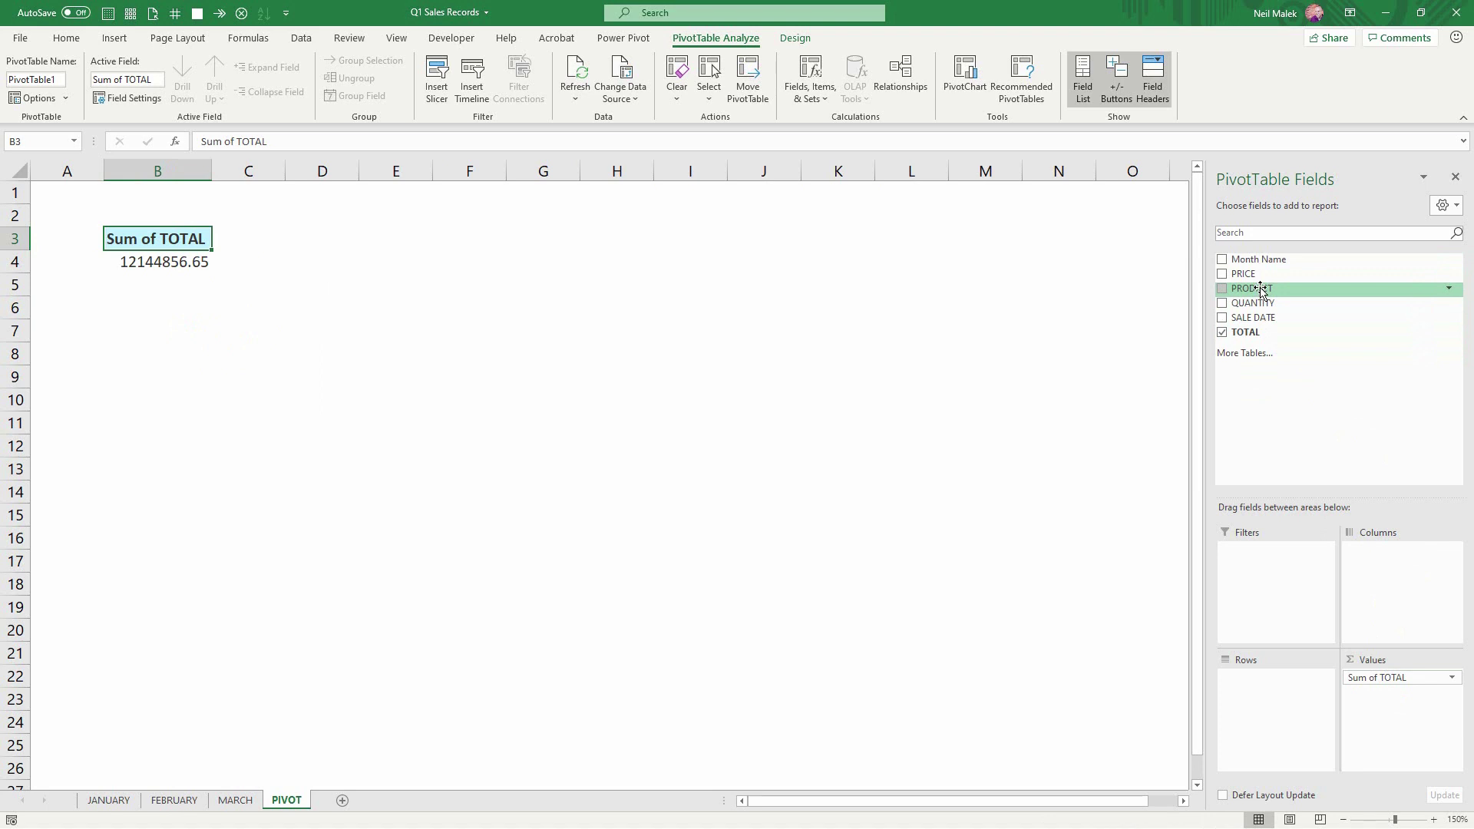
drag(1266, 289, 1282, 682)
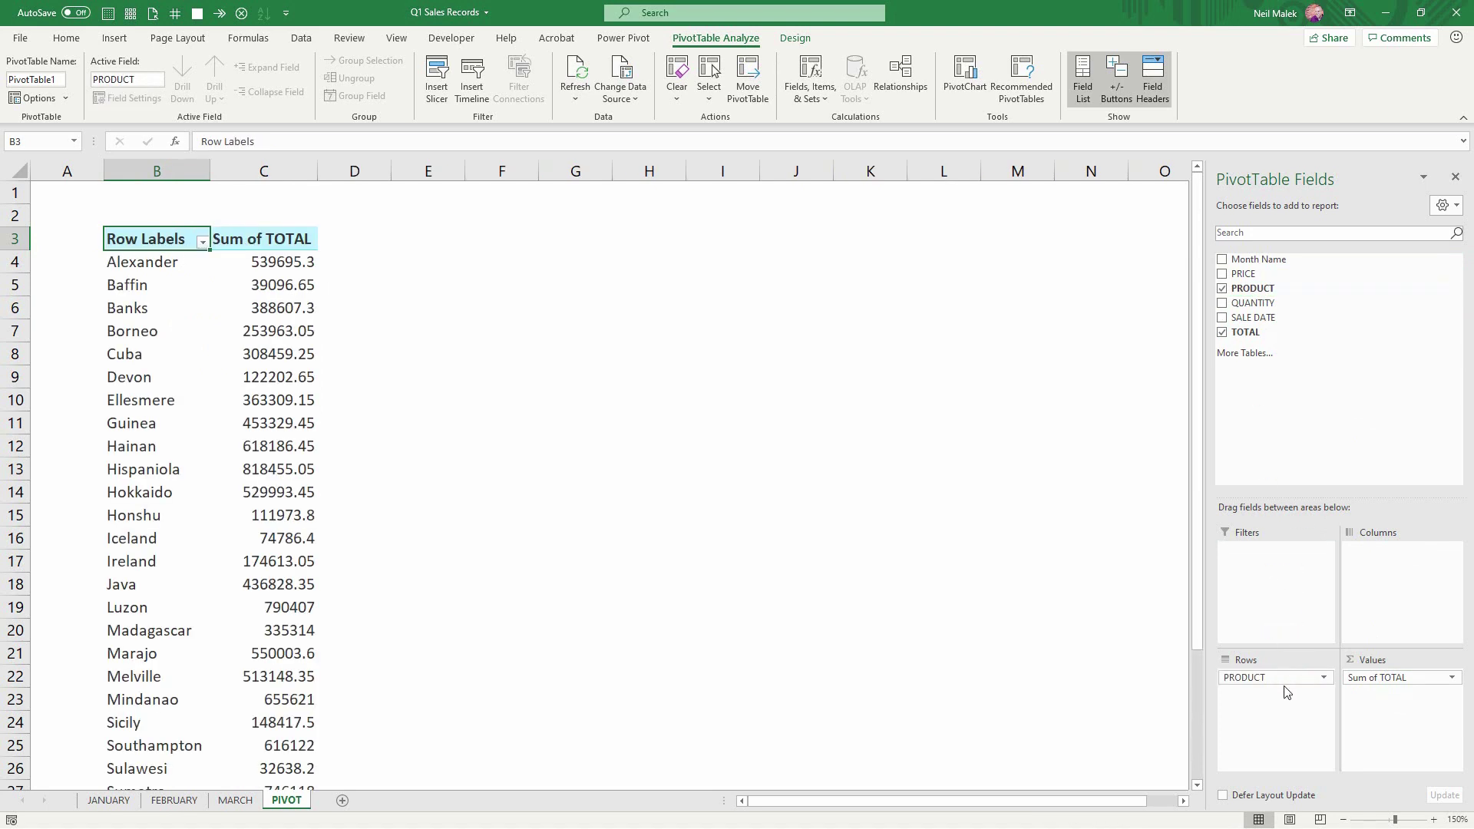
right_click(274, 265)
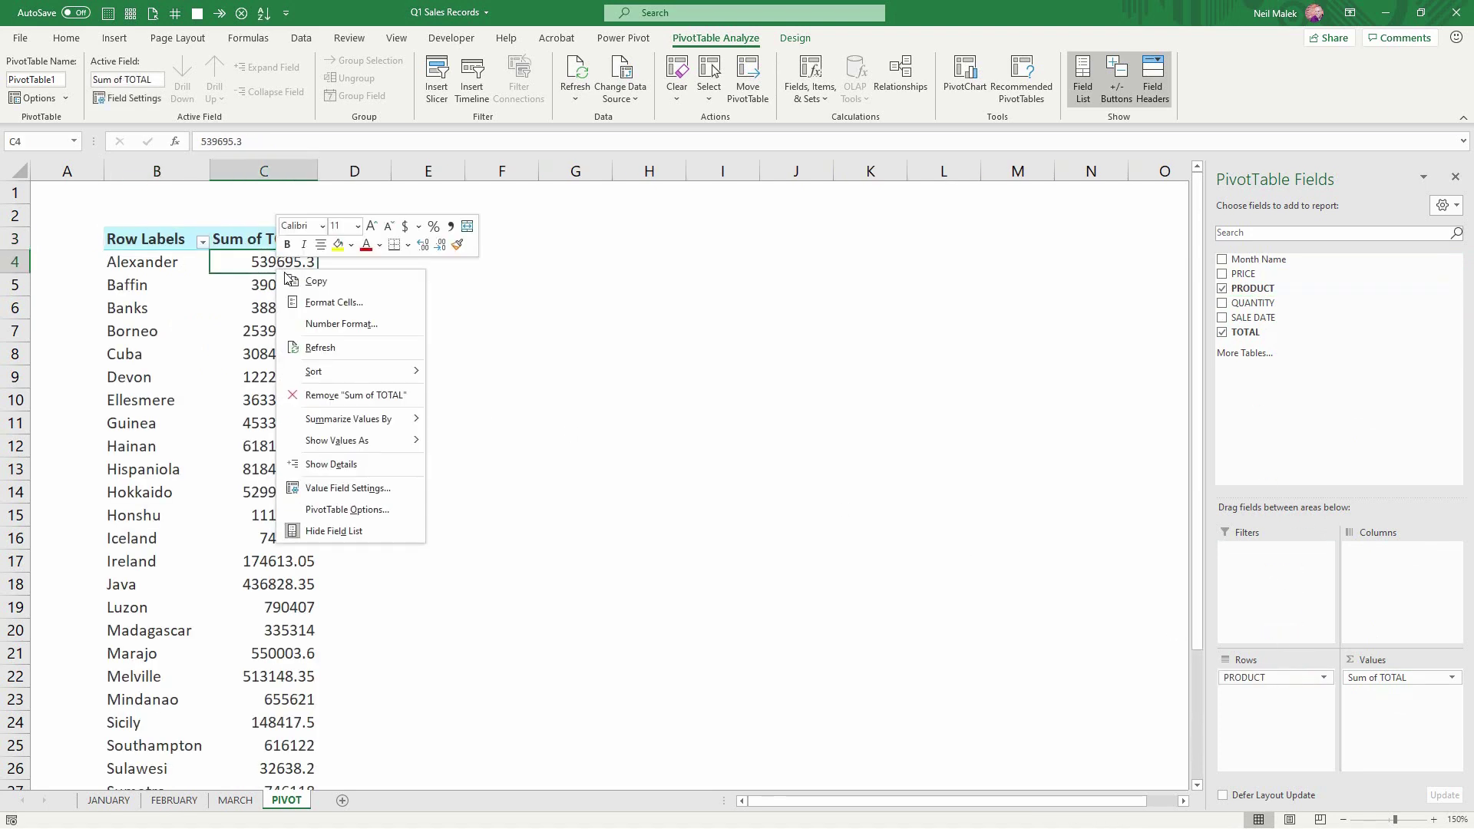
mouse_move(349, 372)
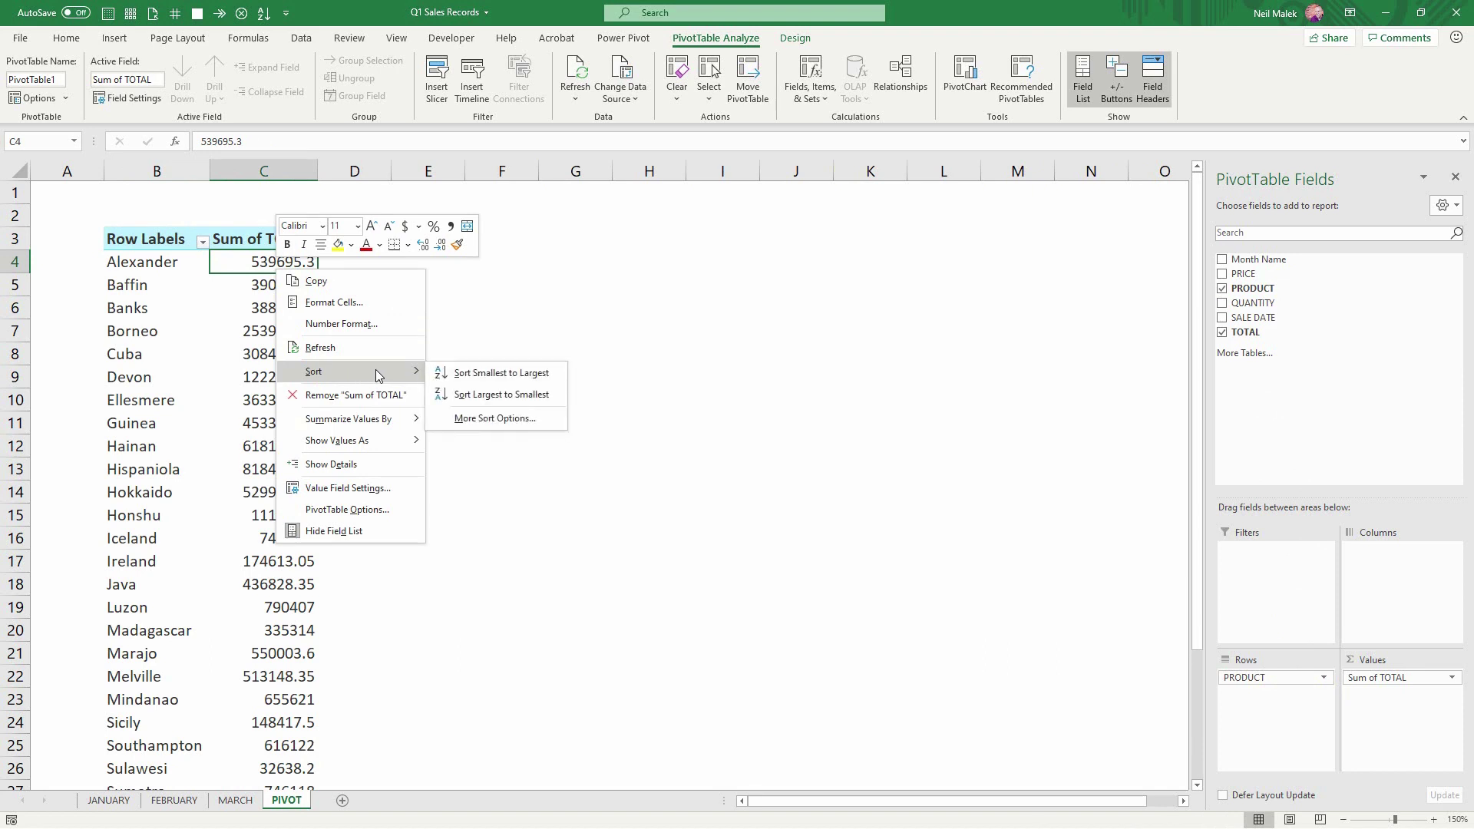
click(488, 392)
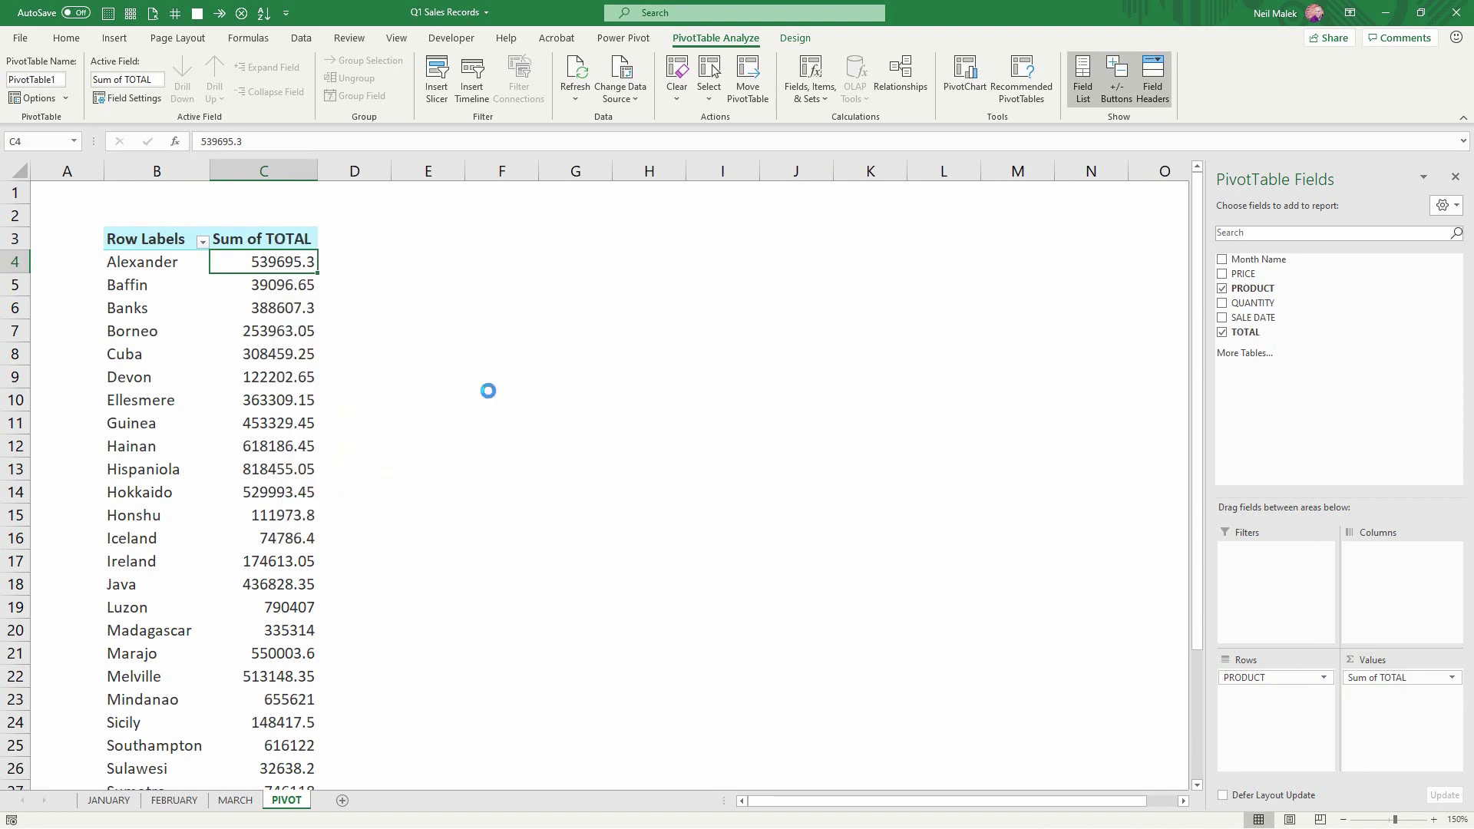
Step: Format Sum of TOTAL as Accounting with 0 decimal places
click(1384, 676)
click(1390, 661)
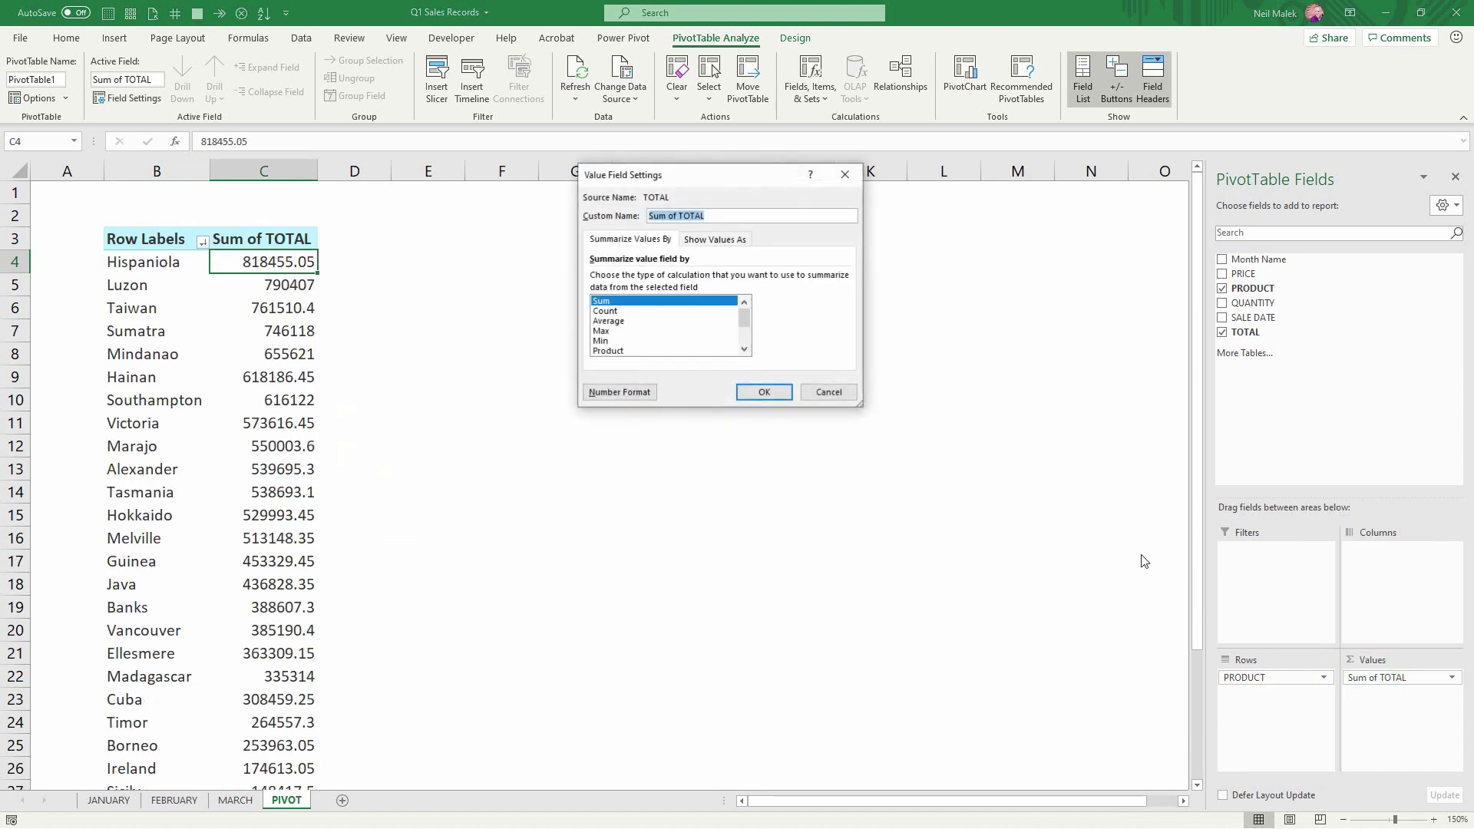
click(620, 392)
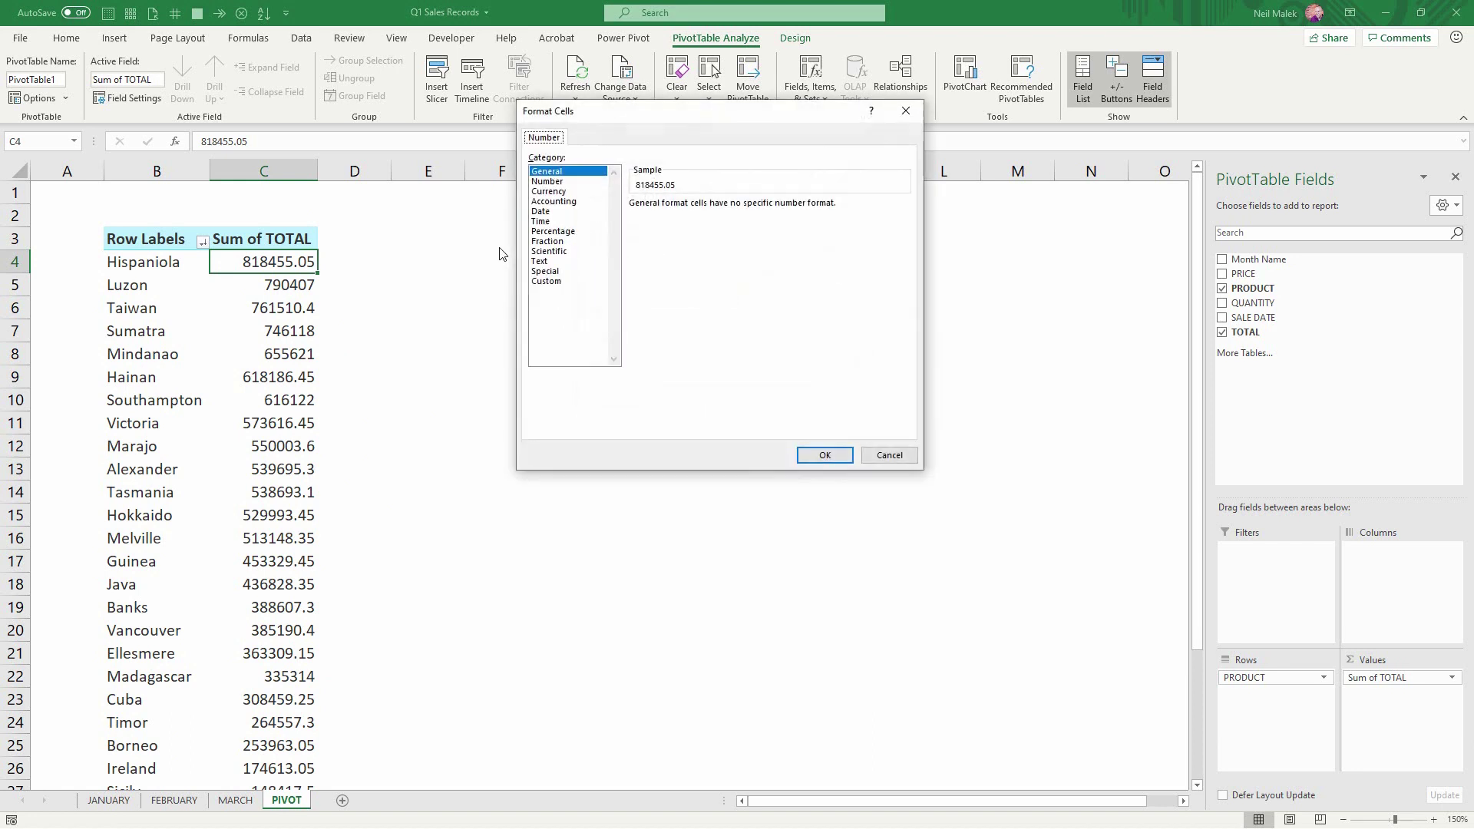
click(583, 202)
click(734, 209)
click(734, 209)
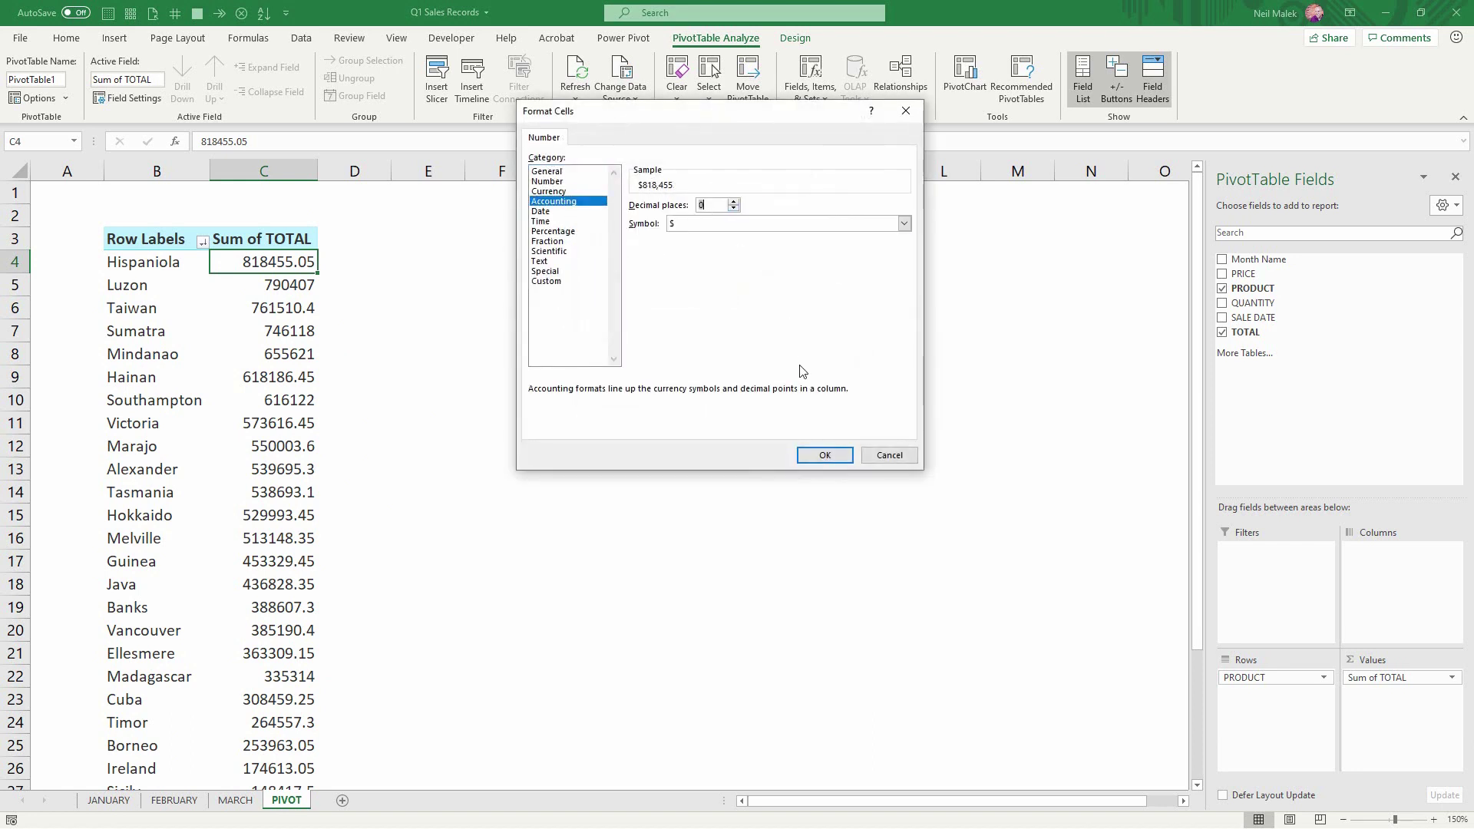
click(823, 456)
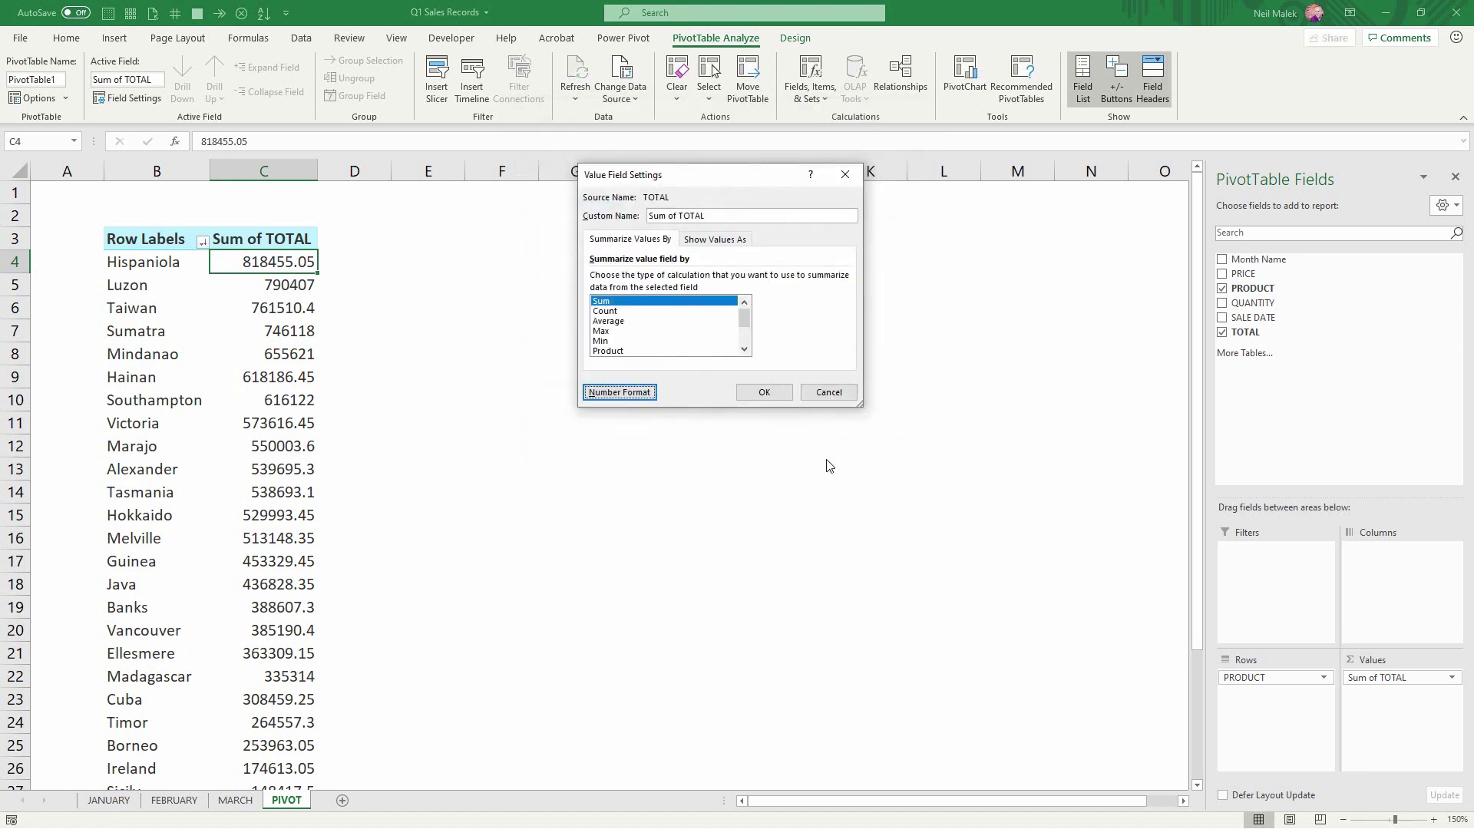
click(764, 392)
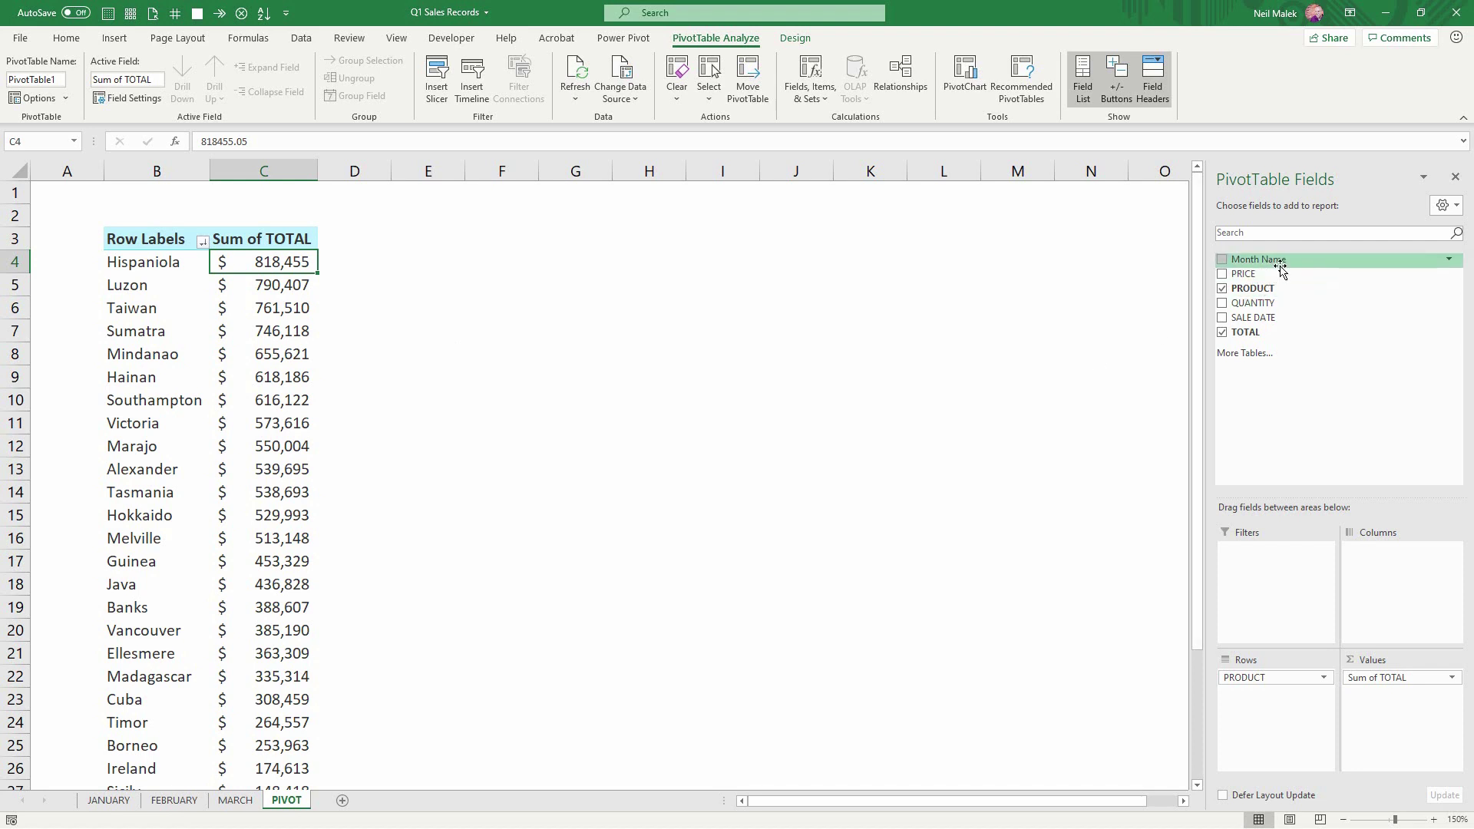
Step: Insert a slicer on the Month Name field for the PivotTable
click(437, 85)
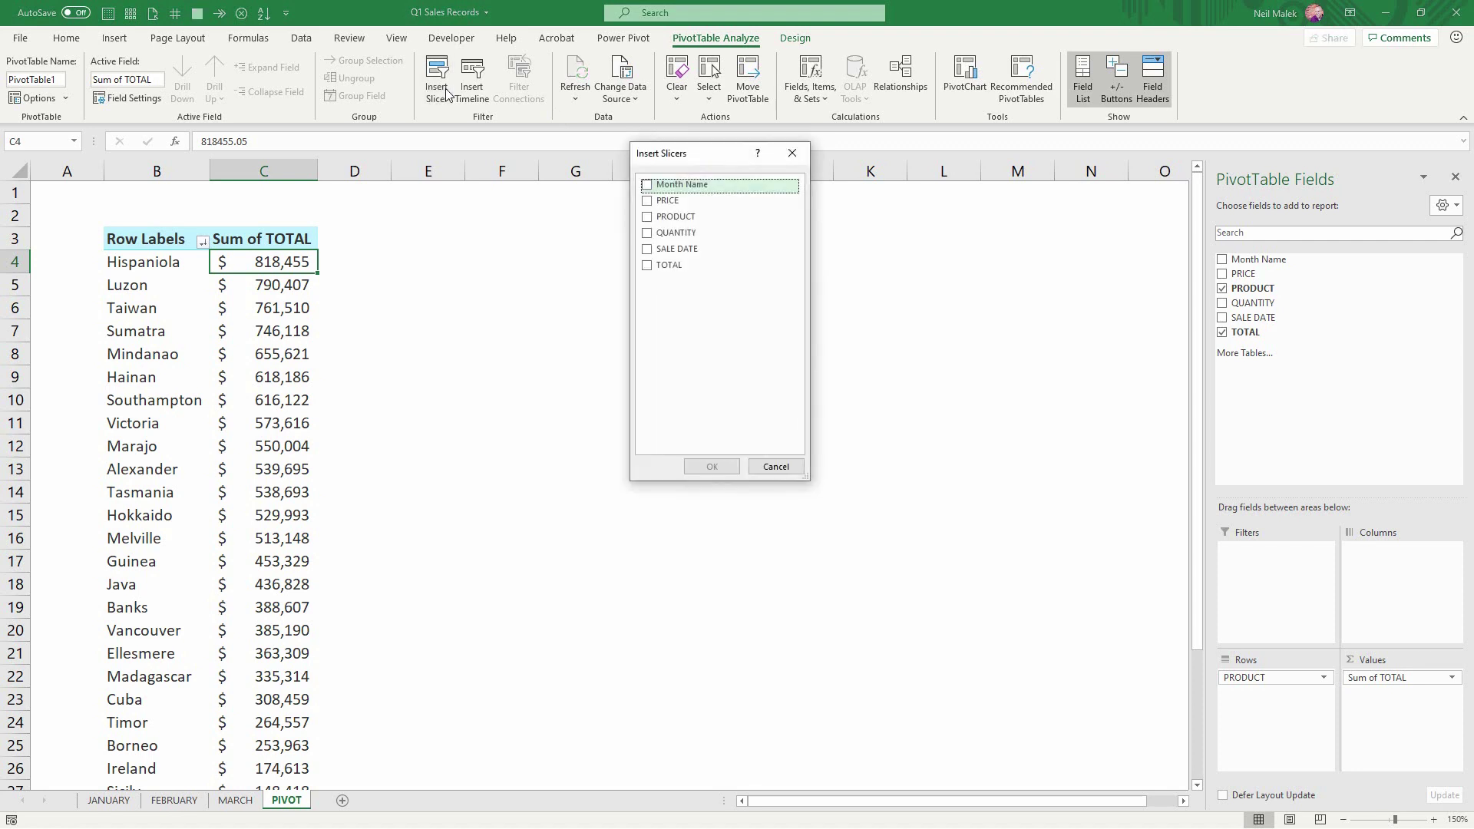
click(646, 184)
click(712, 467)
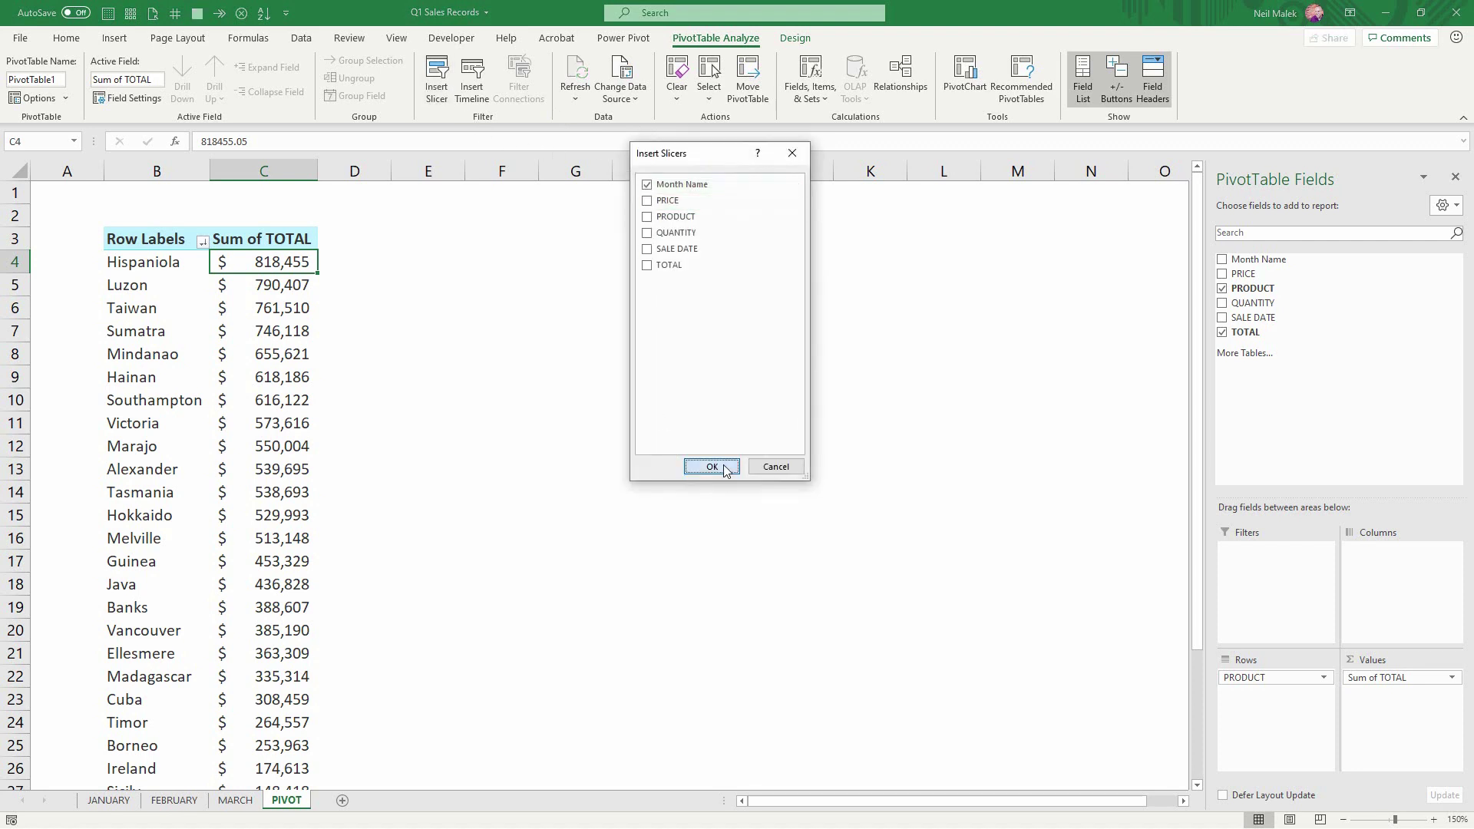
Step: Filter the pivot to January, February and March in turn, then clear the slicer filter
click(575, 395)
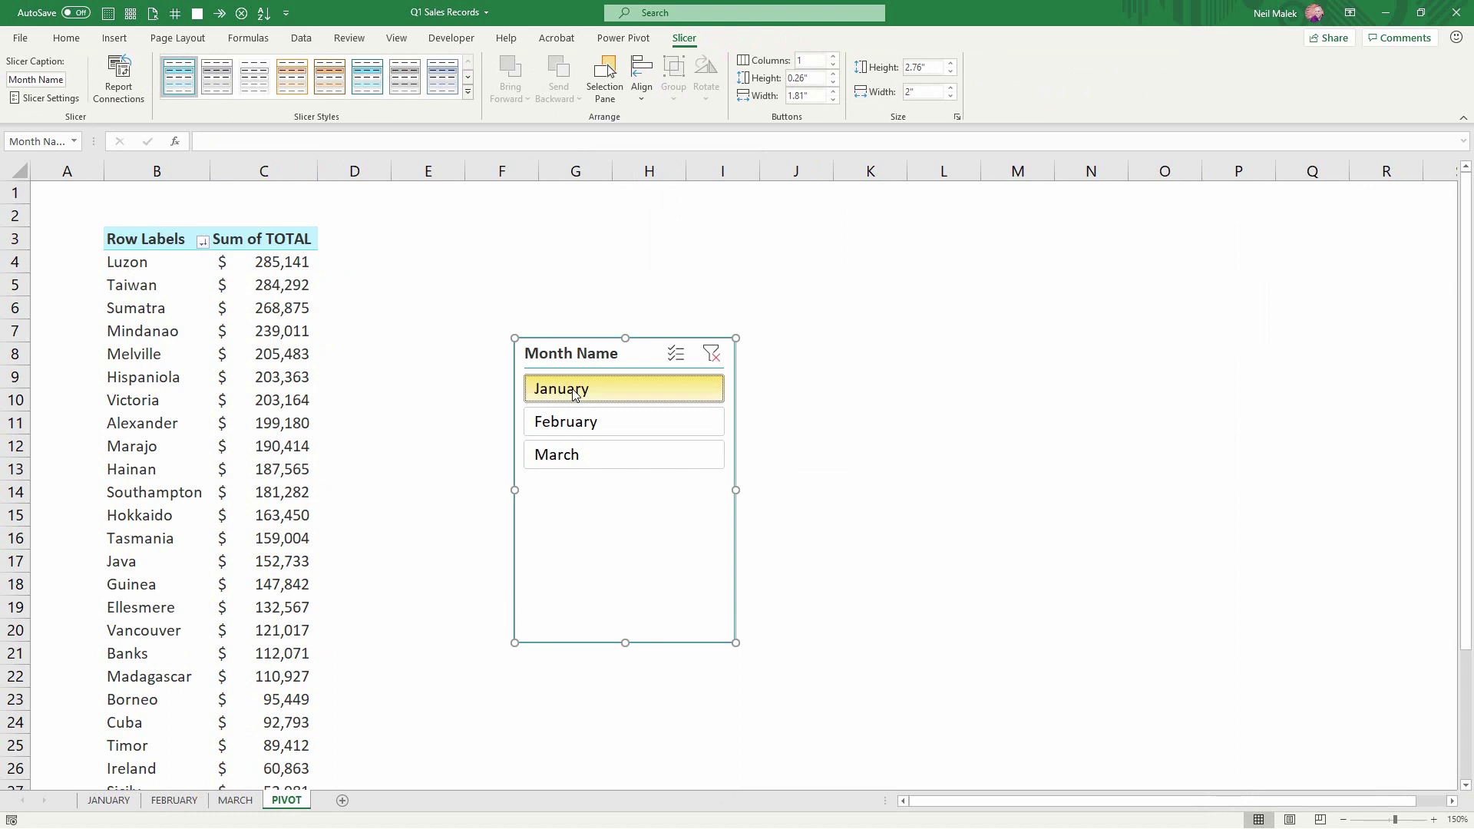
click(591, 422)
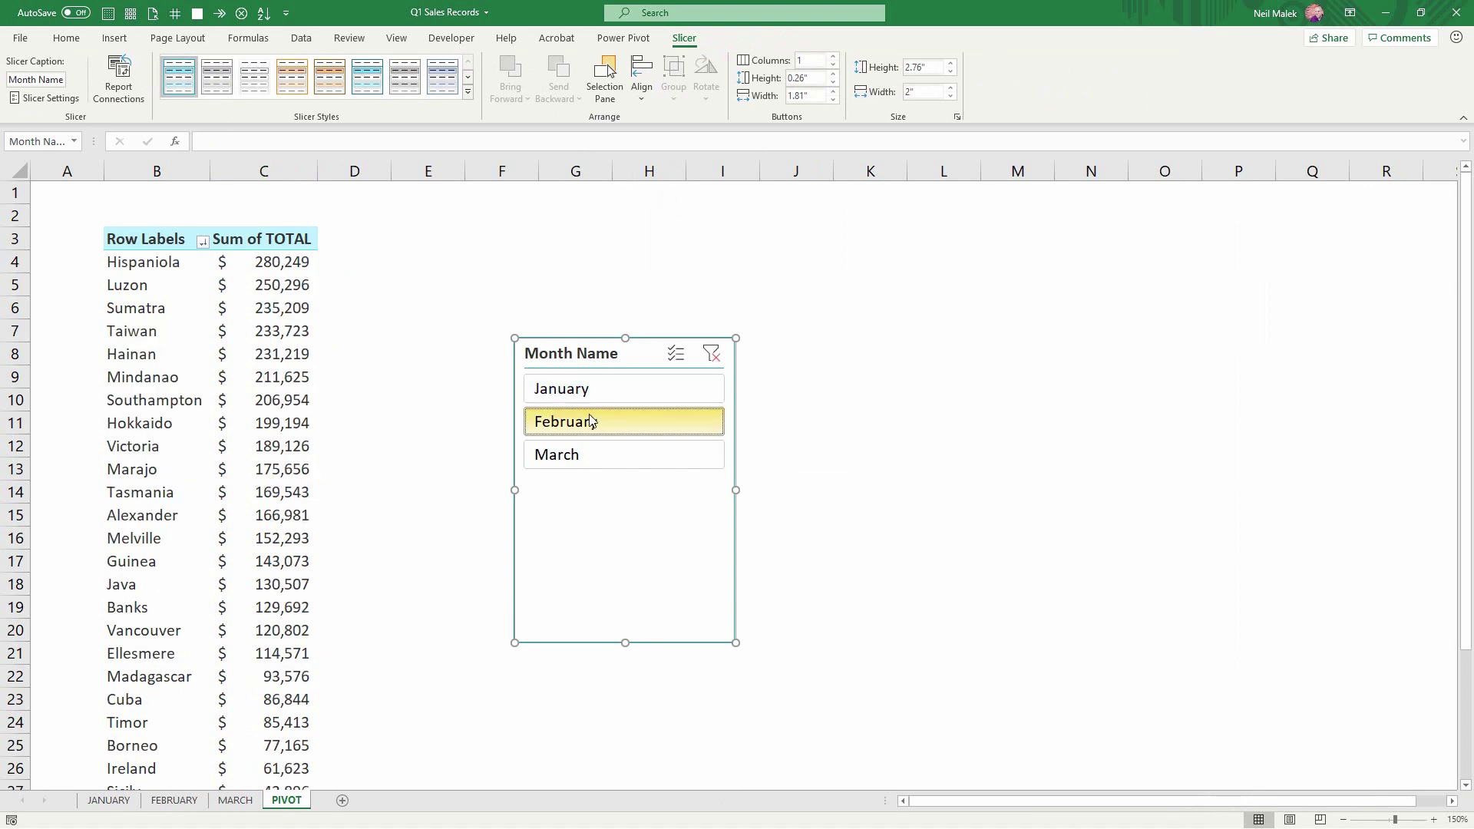
click(589, 455)
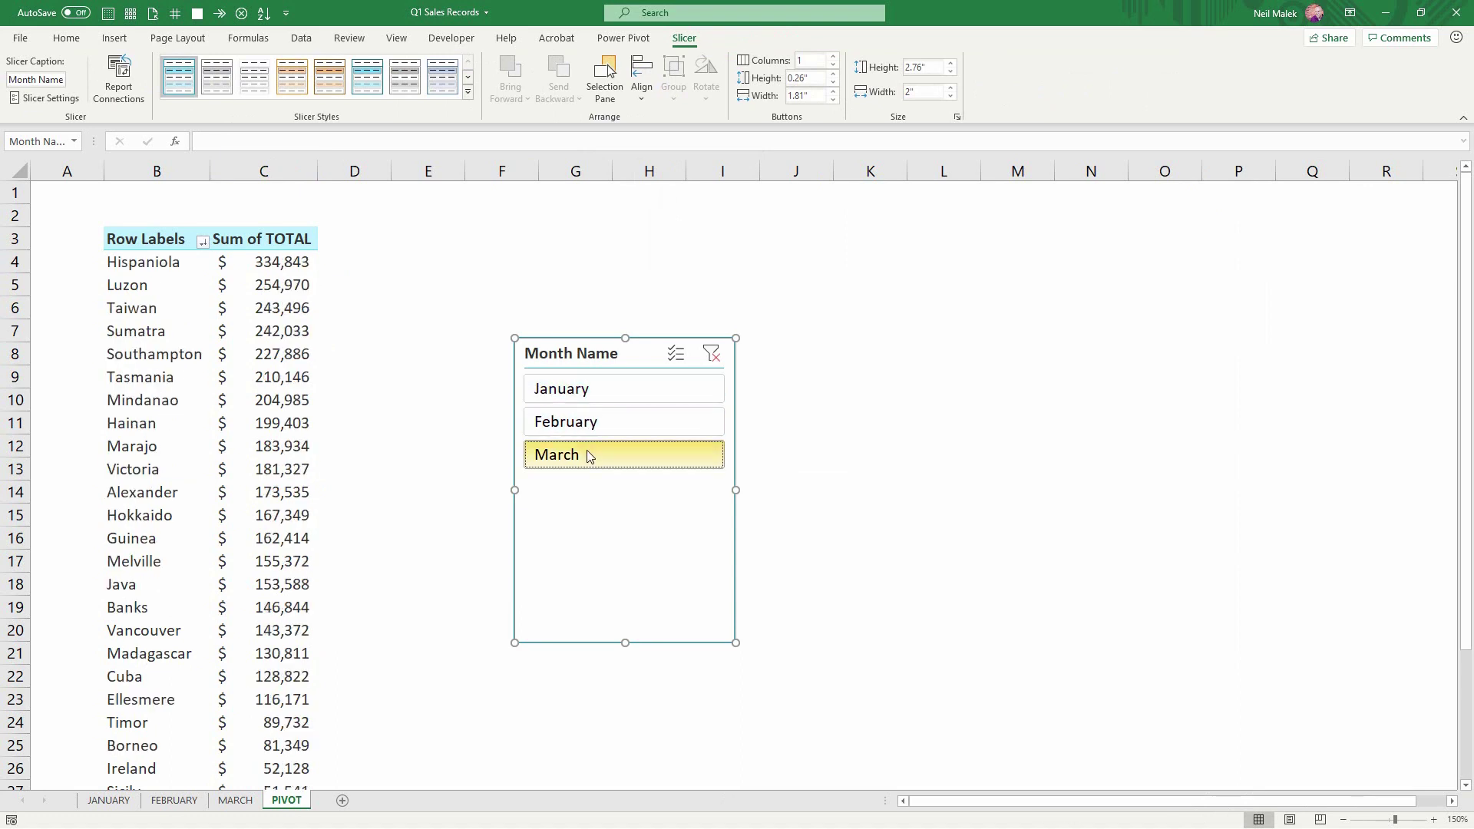
click(711, 353)
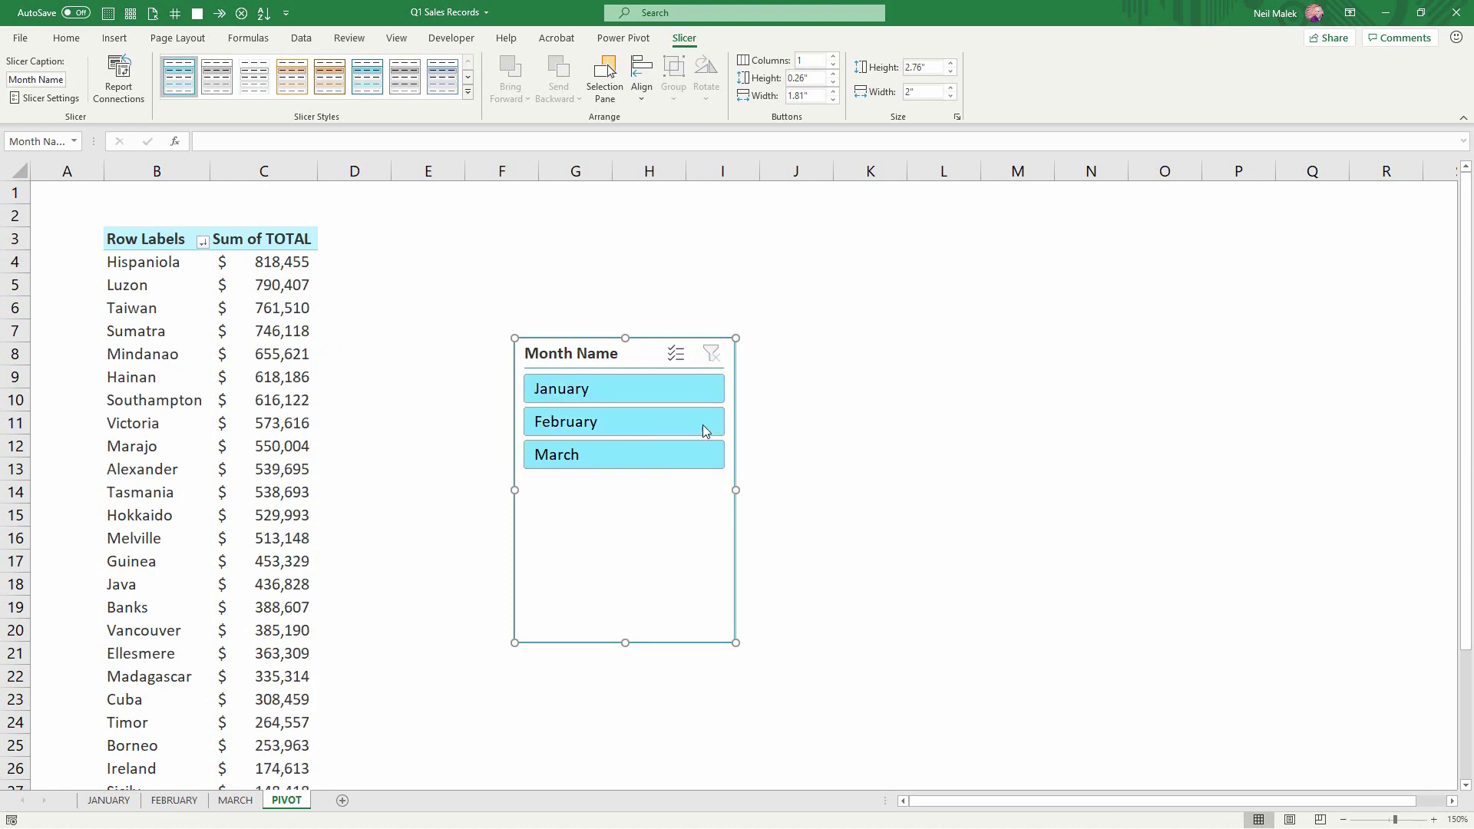